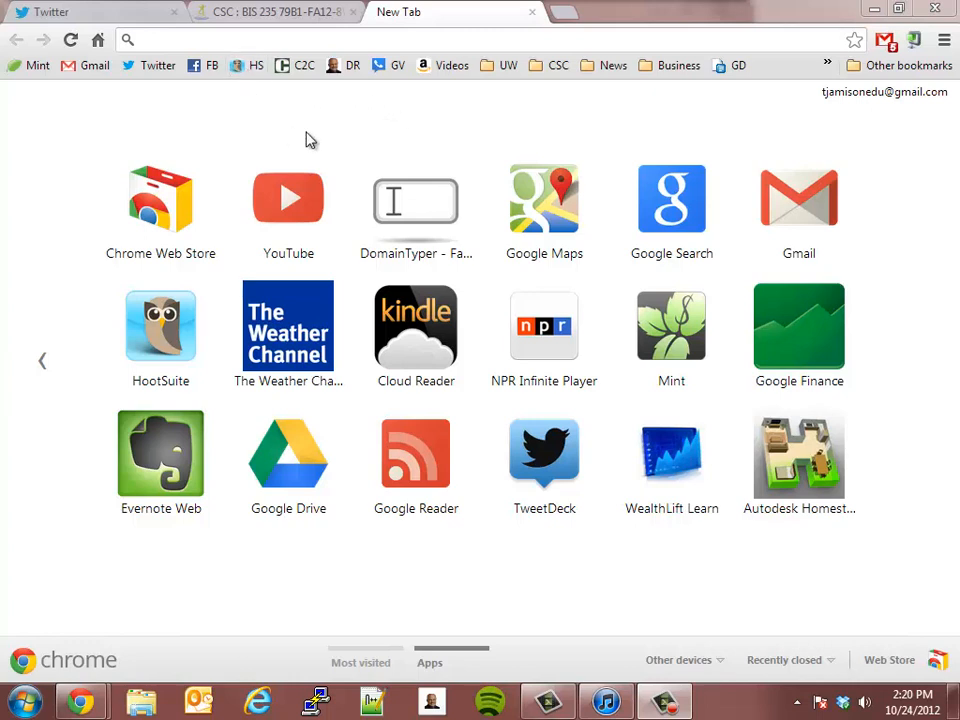
Step: Open the hootsuite.com home page in the empty browser tab
click(277, 40)
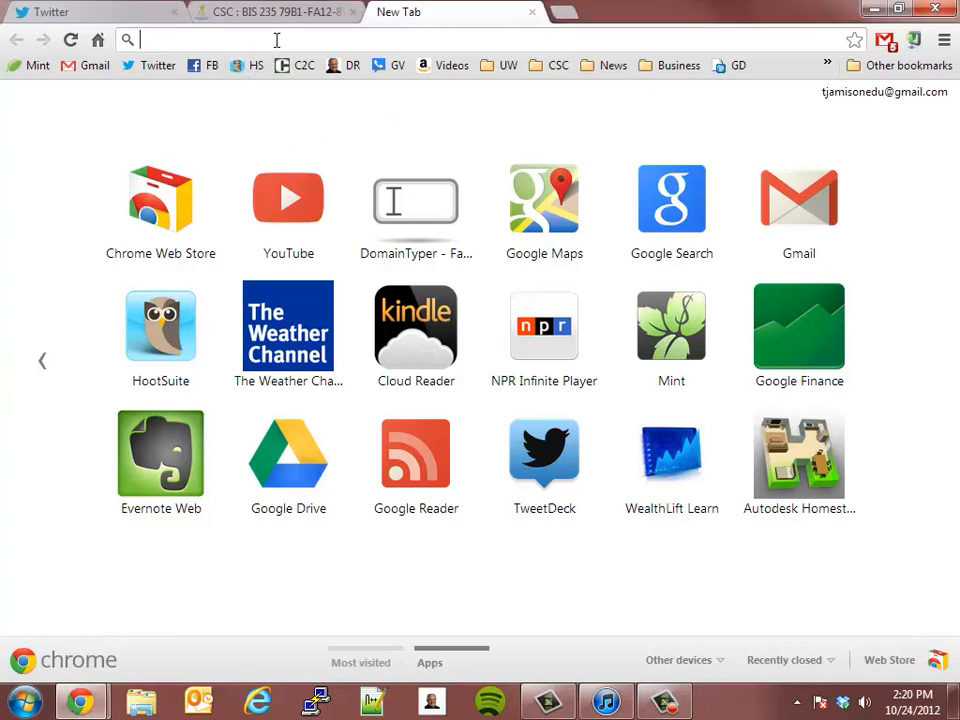
text(hotto)
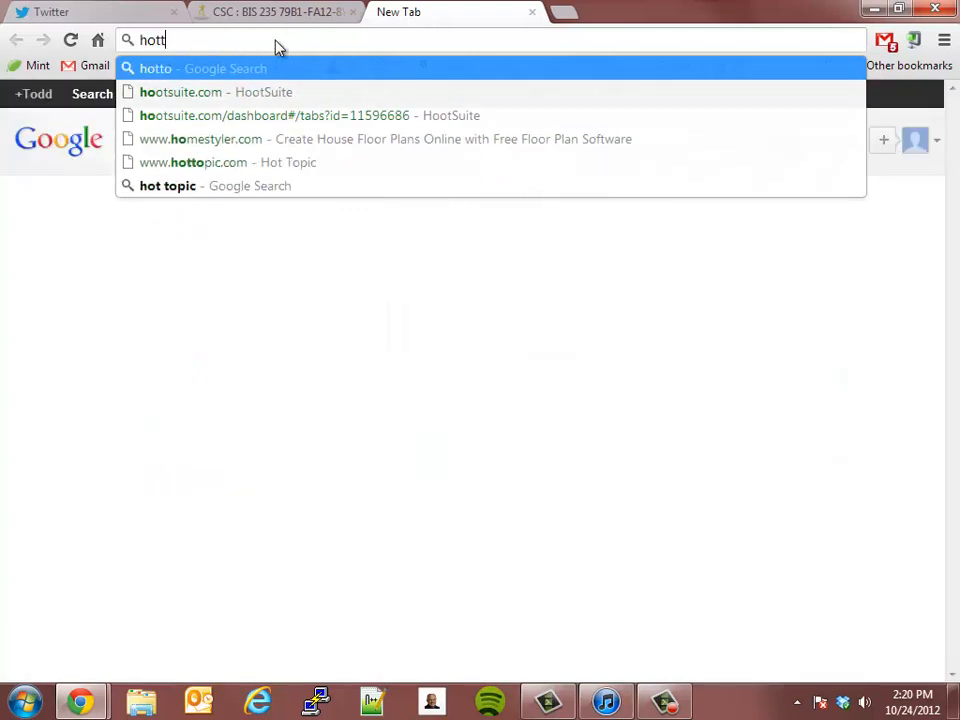
key(BackSpace)
key(BackSpace)
key(BackSpace)
text(o)
key(Return)
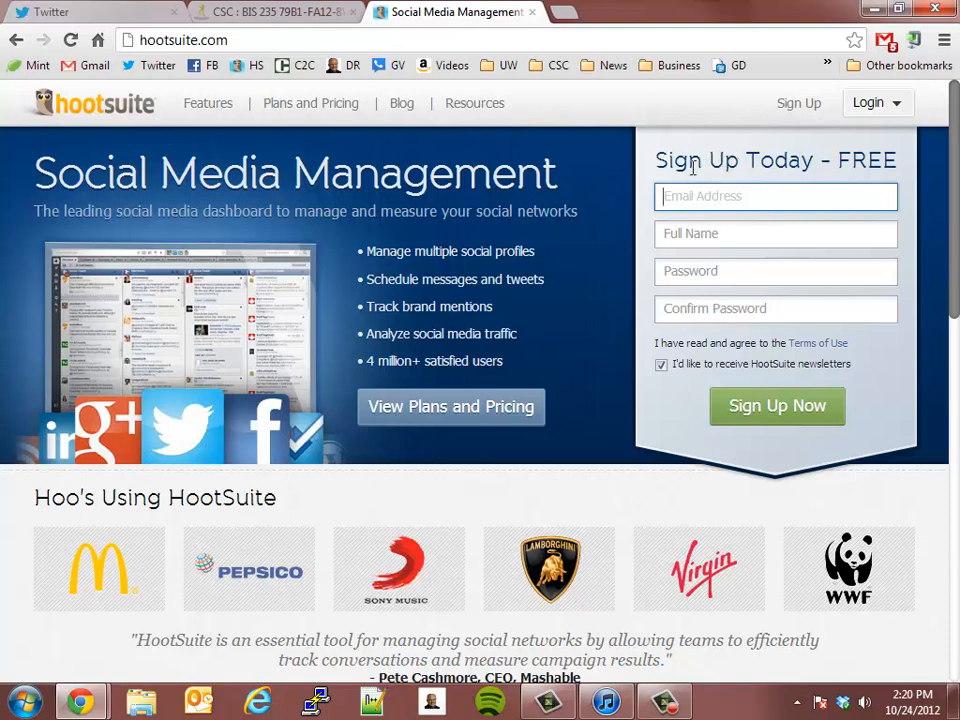
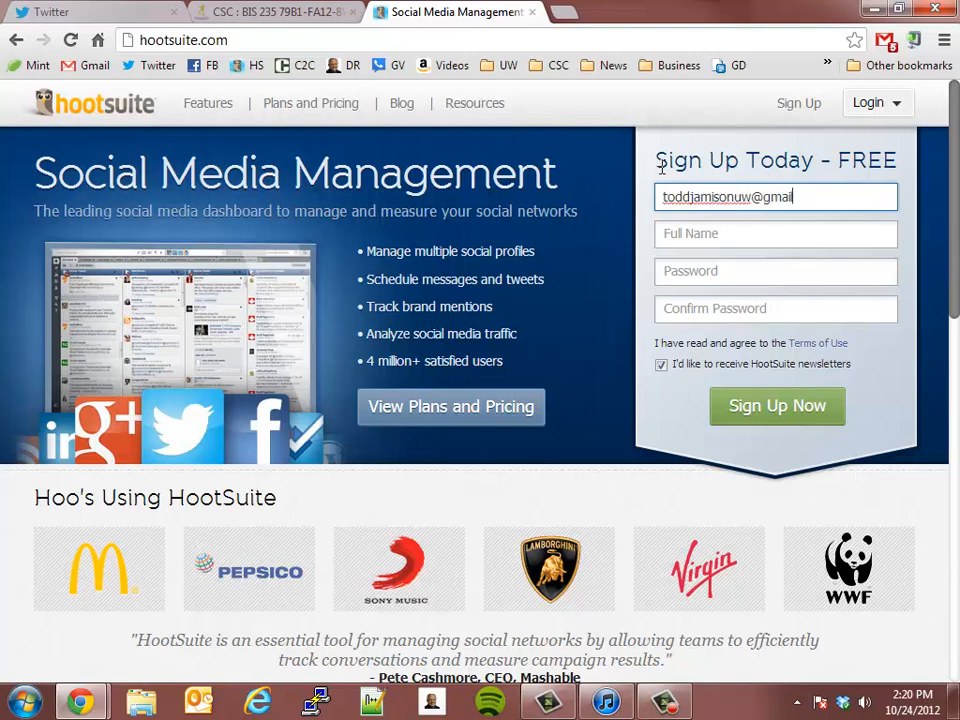
Step: Fill in the account holder's e-mail address and full name in the free sign-up form
key(Tab)
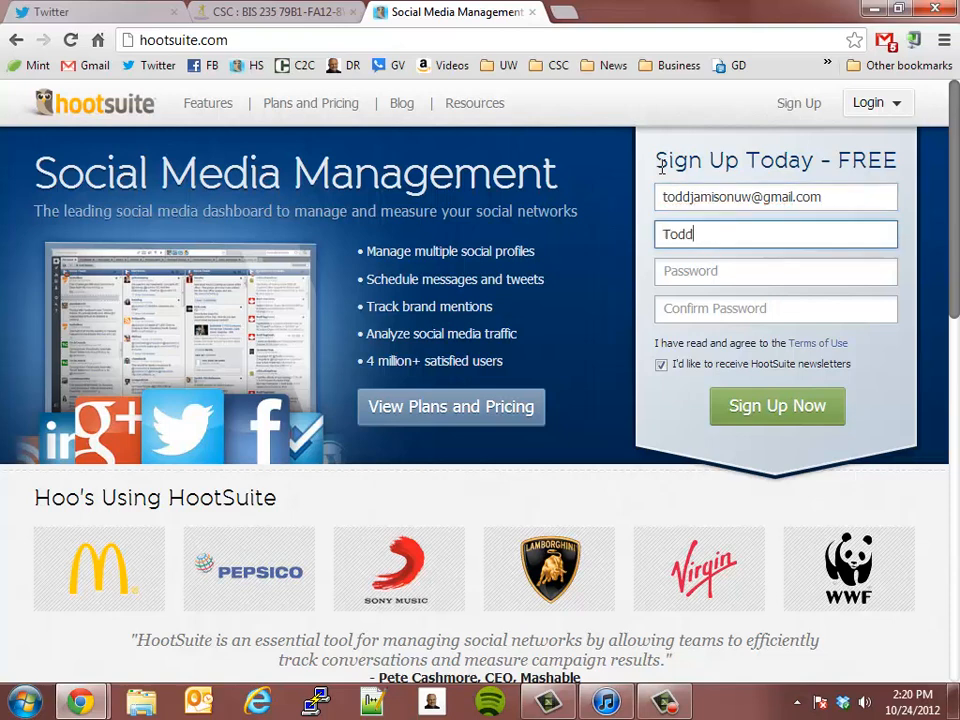
key(Tab)
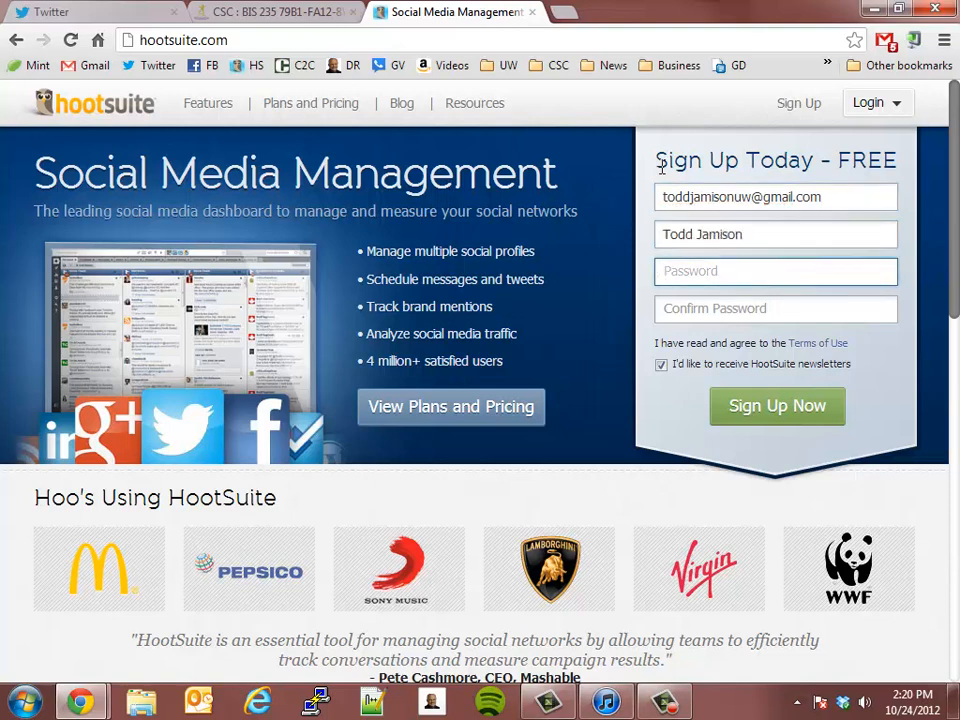
Step: Enter and confirm the new account's password, then submit the sign-up form
text(••••••••)
key(BackSpace)
key(BackSpace)
key(BackSpace)
key(BackSpace)
key(BackSpace)
key(BackSpace)
key(BackSpace)
key(BackSpace)
text(••••••••)
key(Tab)
text(••••••••)
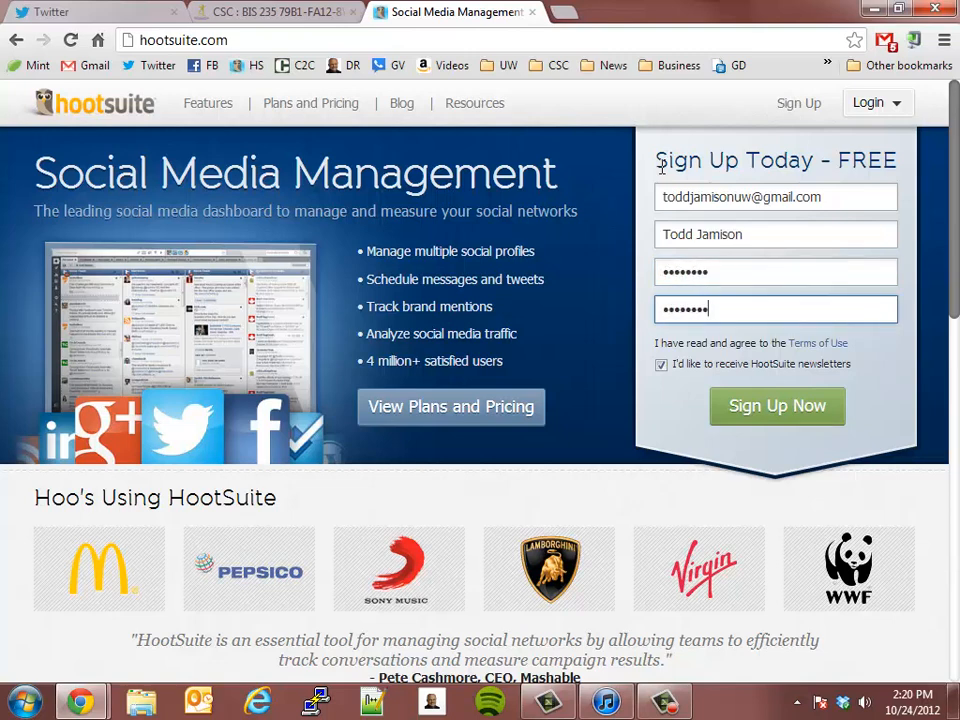
click(751, 406)
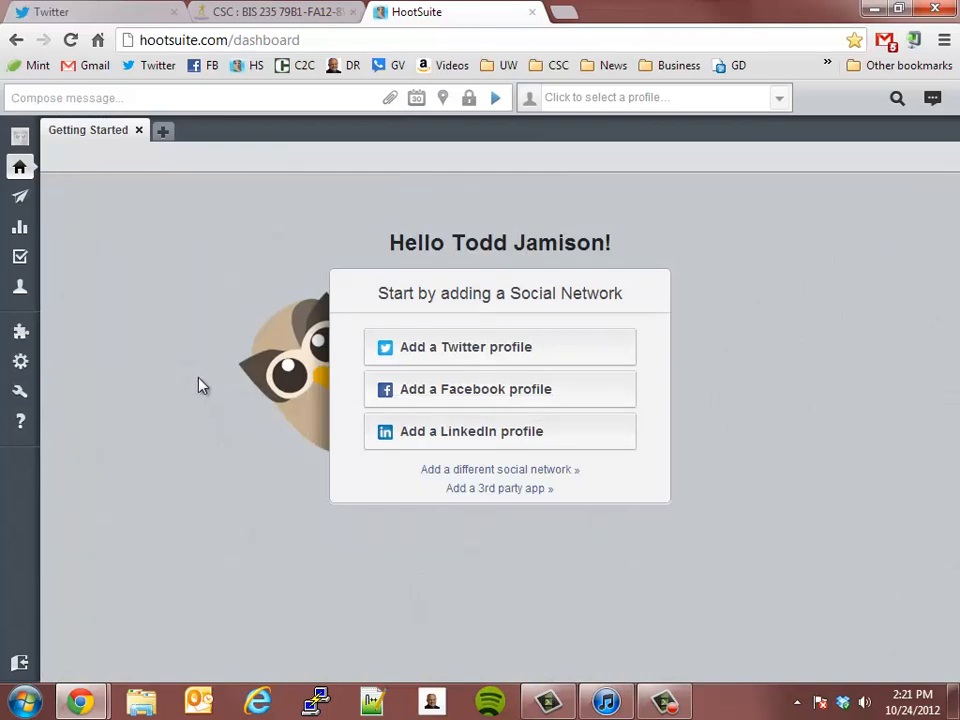
Step: Start connecting a Twitter profile to the dashboard, checking in a separate browser tab which Twitter account is signed in
click(436, 352)
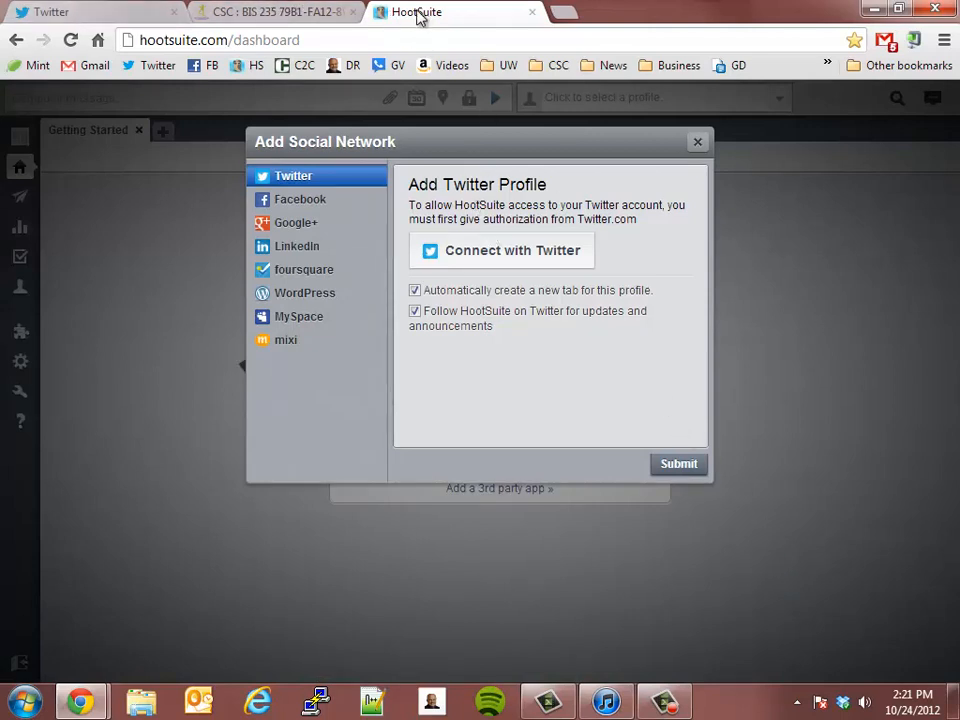
click(563, 12)
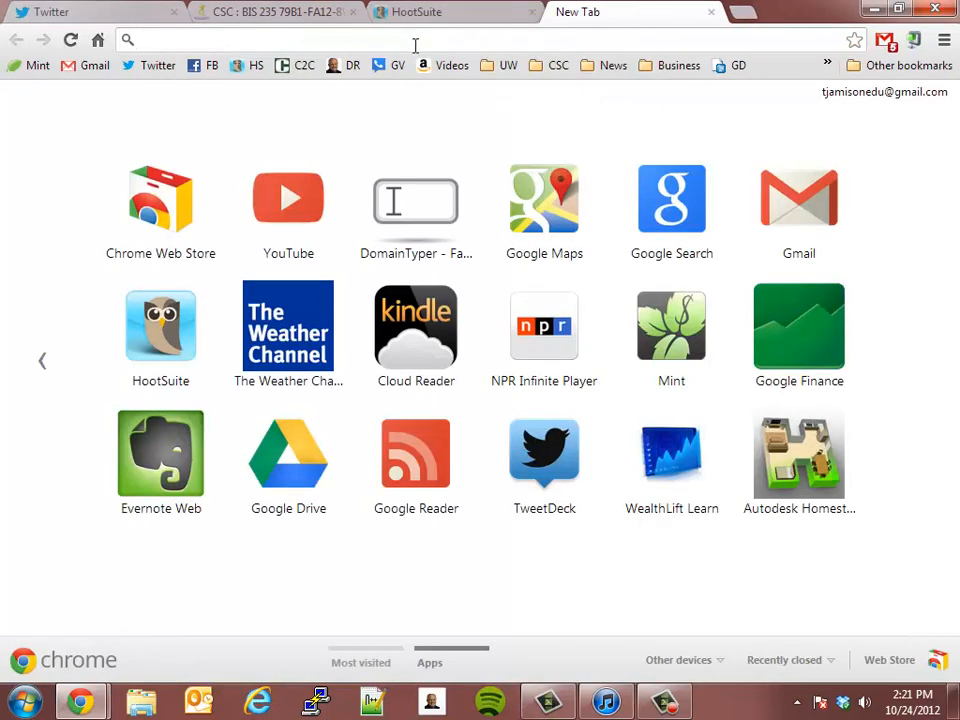
click(155, 65)
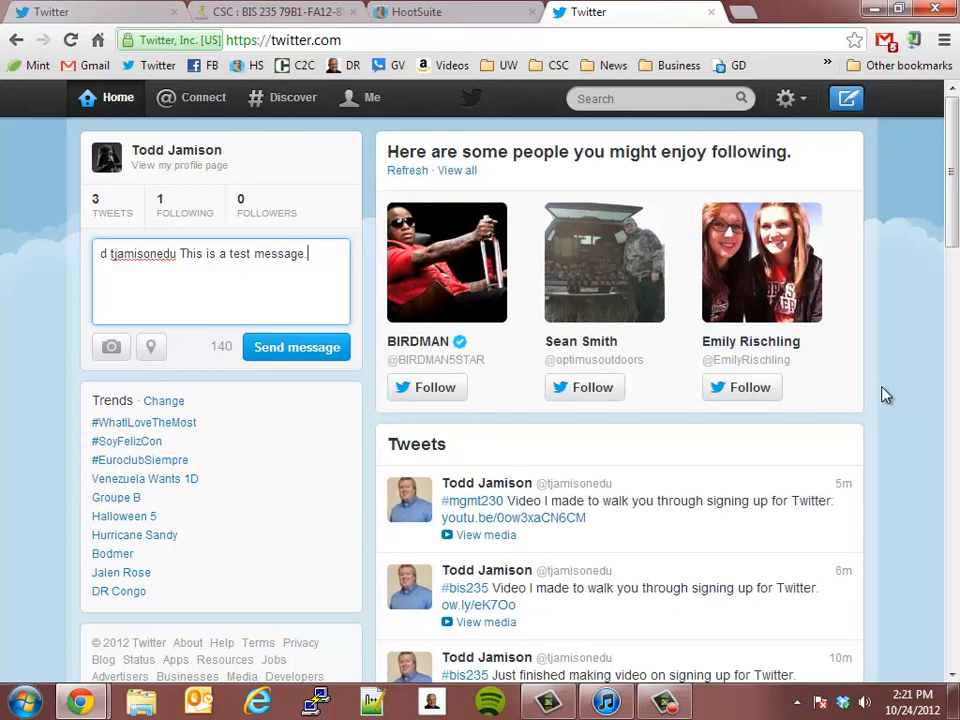
scroll(883, 392, down, 4)
scroll(880, 398, up, 4)
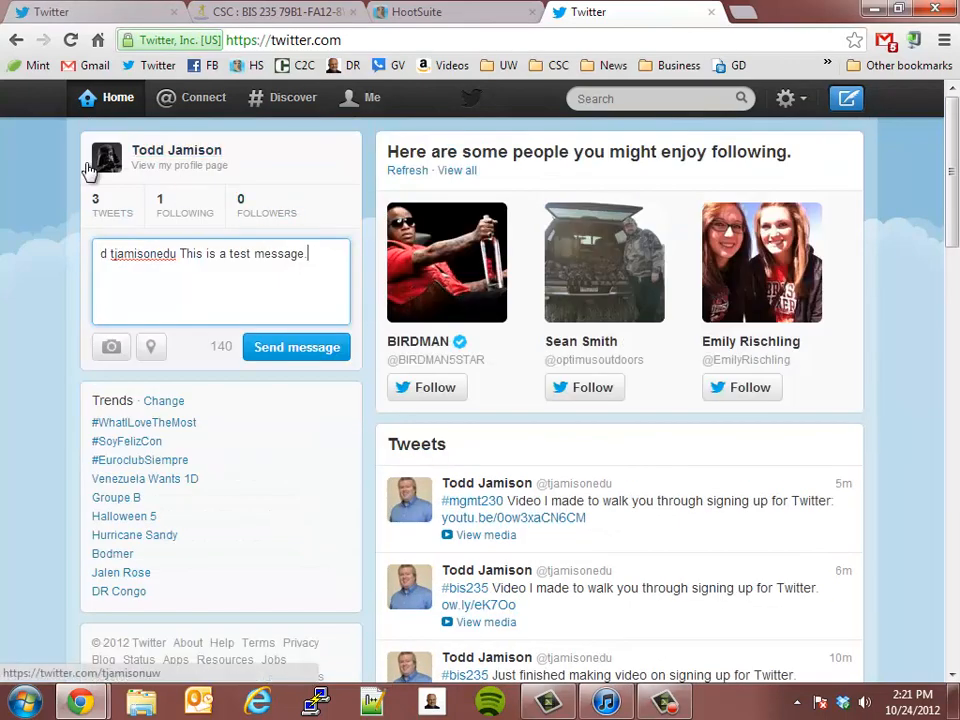
click(440, 12)
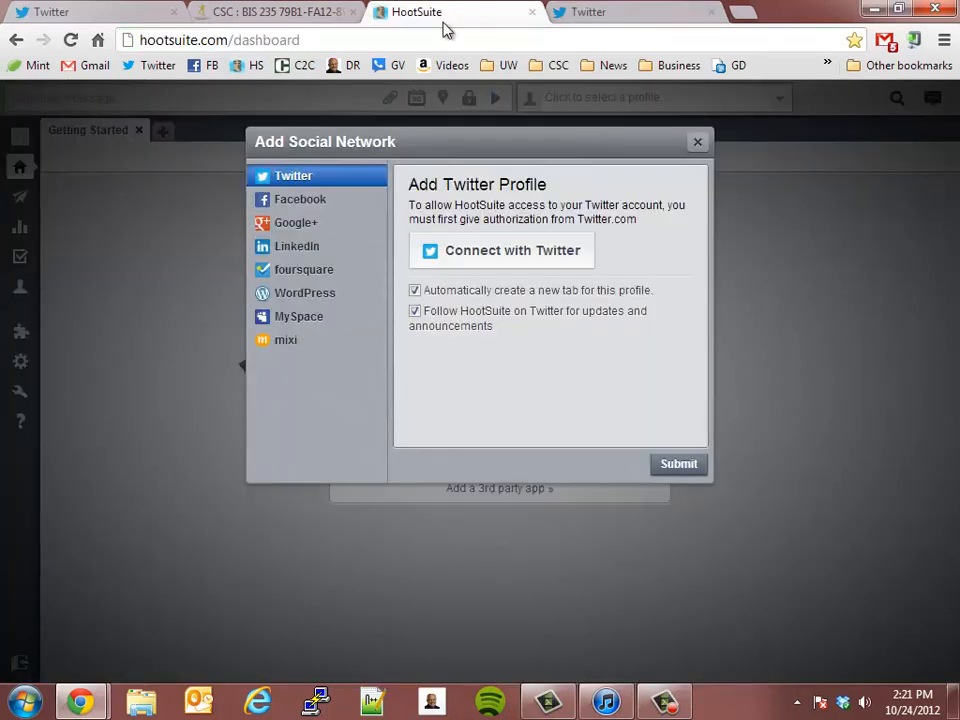
click(510, 252)
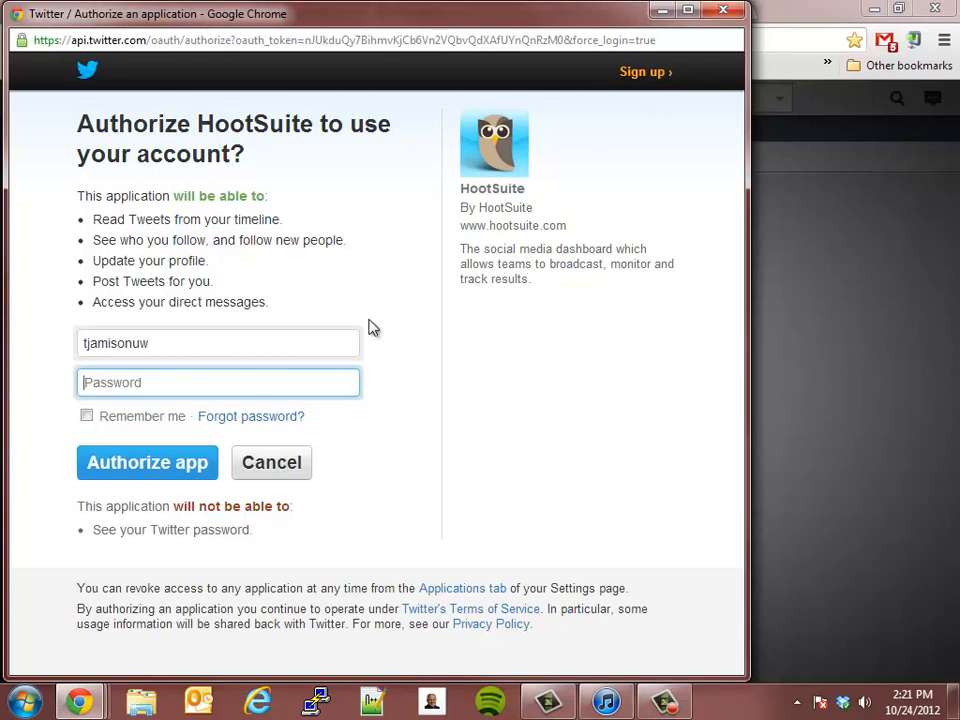
Step: Try to authorize HootSuite to use the Twitter account by entering the Twitter account password
click(191, 337)
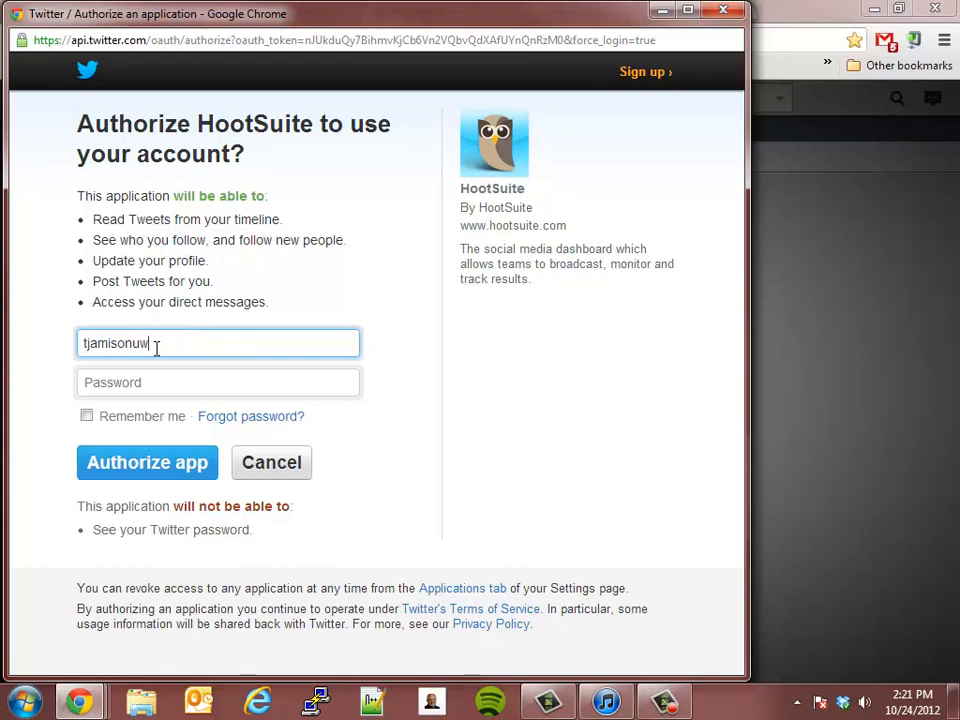
click(147, 380)
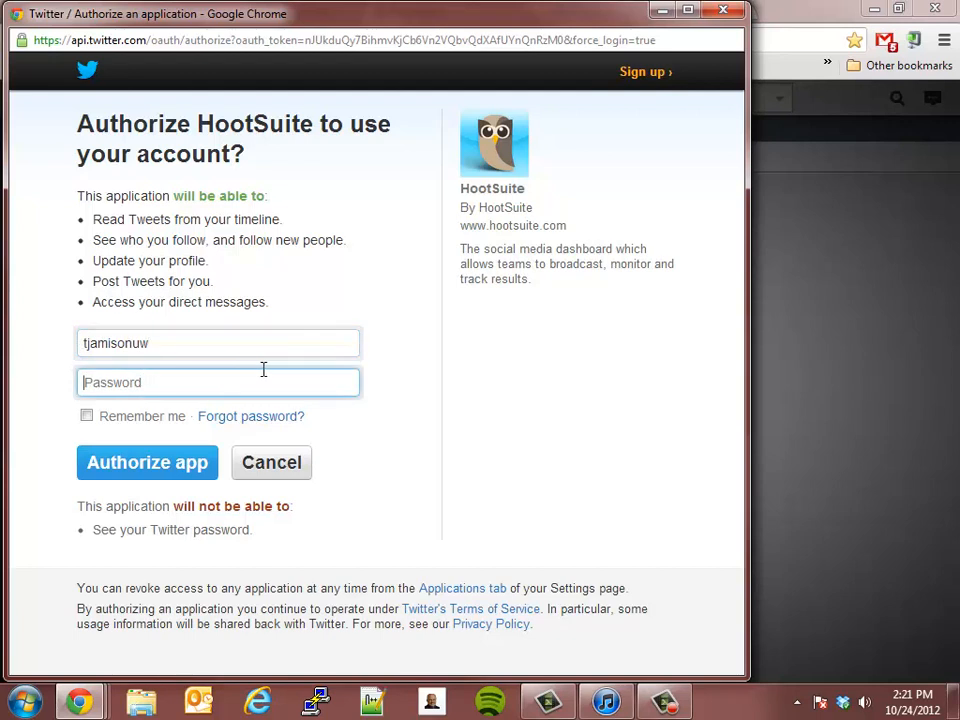
text(********)
click(87, 416)
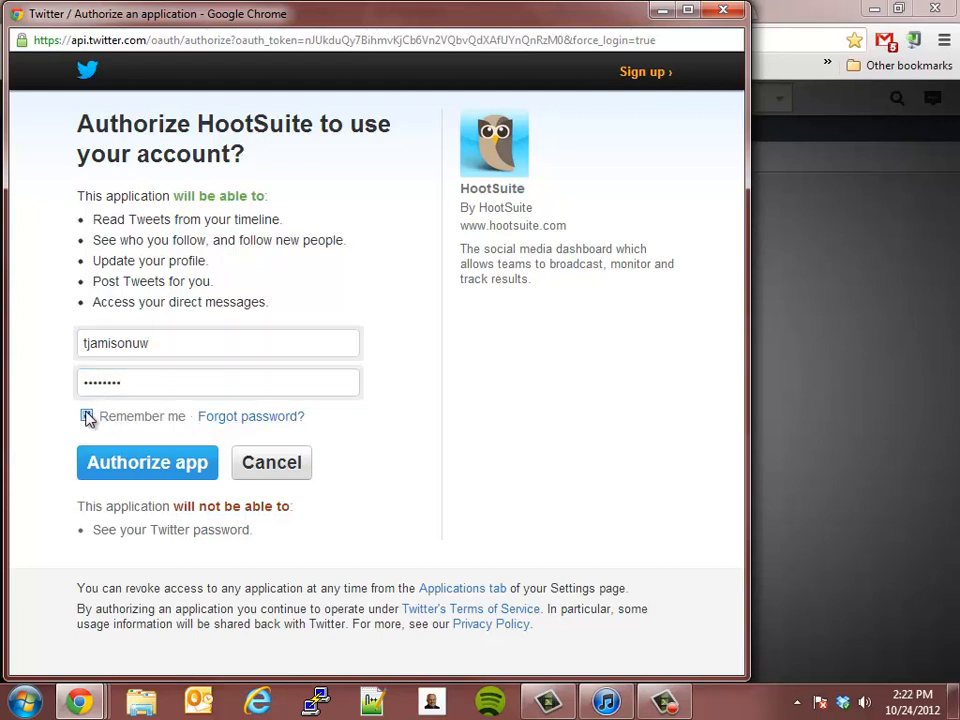
click(115, 468)
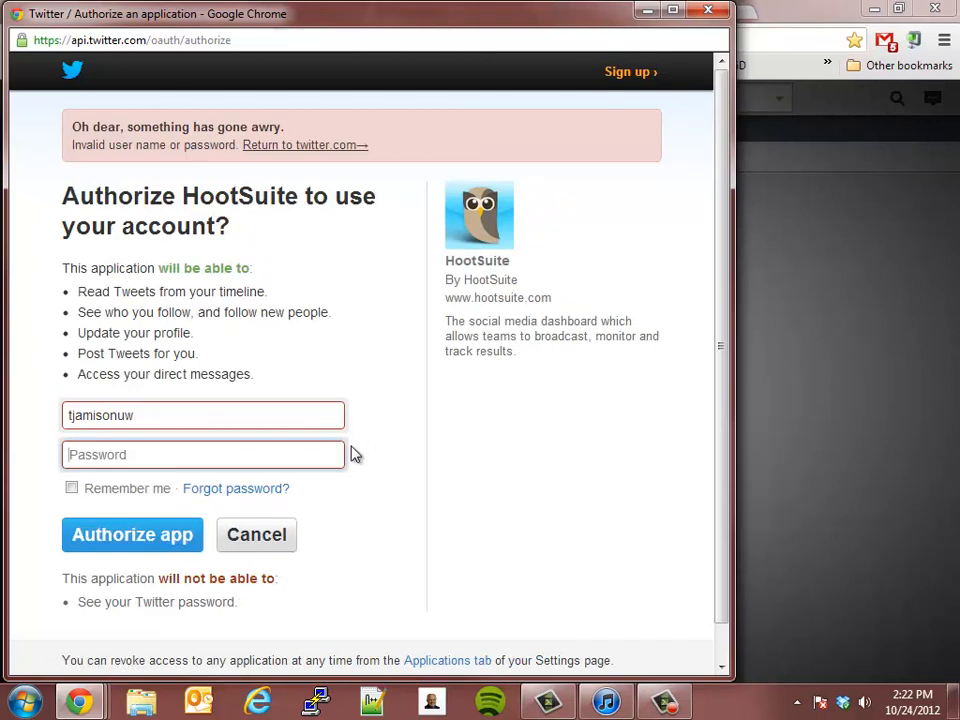
text(••••••)
key(BackSpace)
key(BackSpace)
key(BackSpace)
key(BackSpace)
key(BackSpace)
key(BackSpace)
text(•••••••)
key(Return)
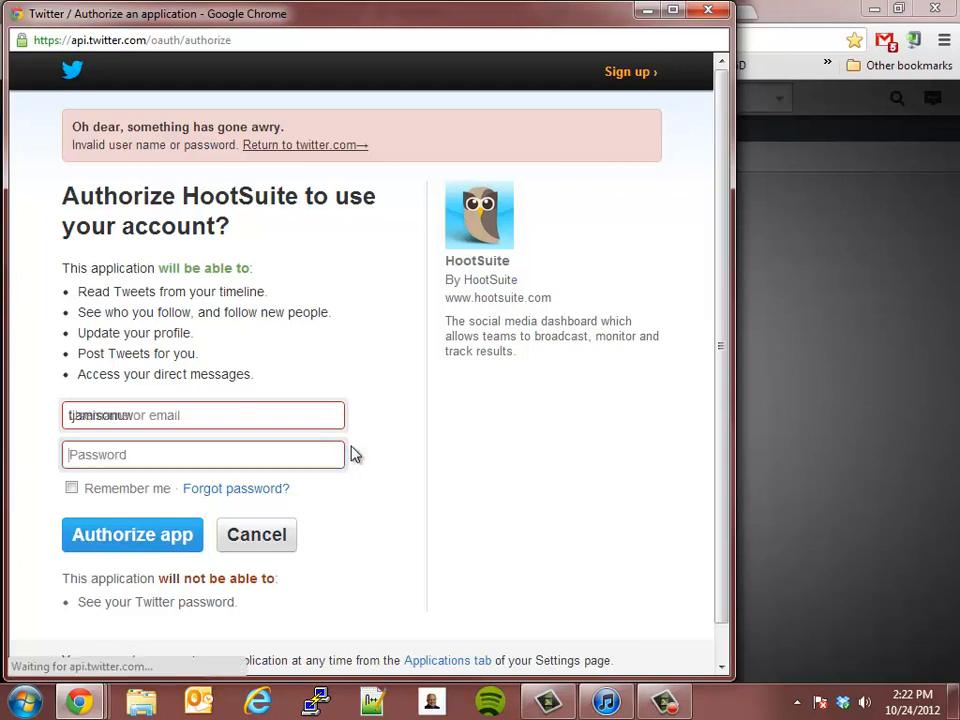
Step: Re-enter the Twitter account password, enable Remember me, and authorize HootSuite to use the account
text(•••••••)
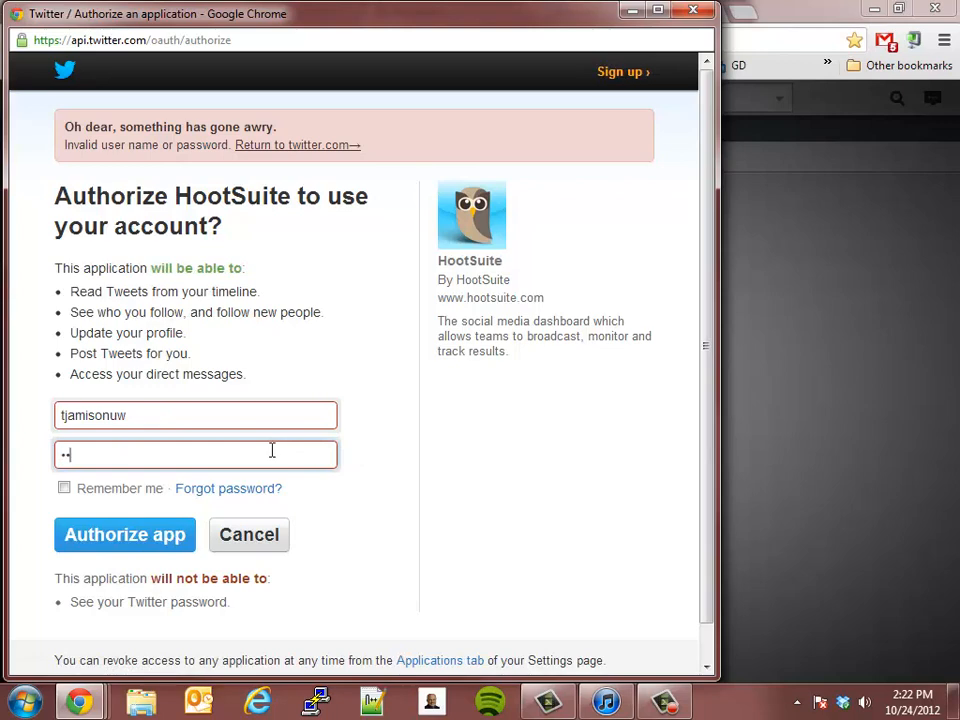
text(•)
click(64, 489)
click(118, 532)
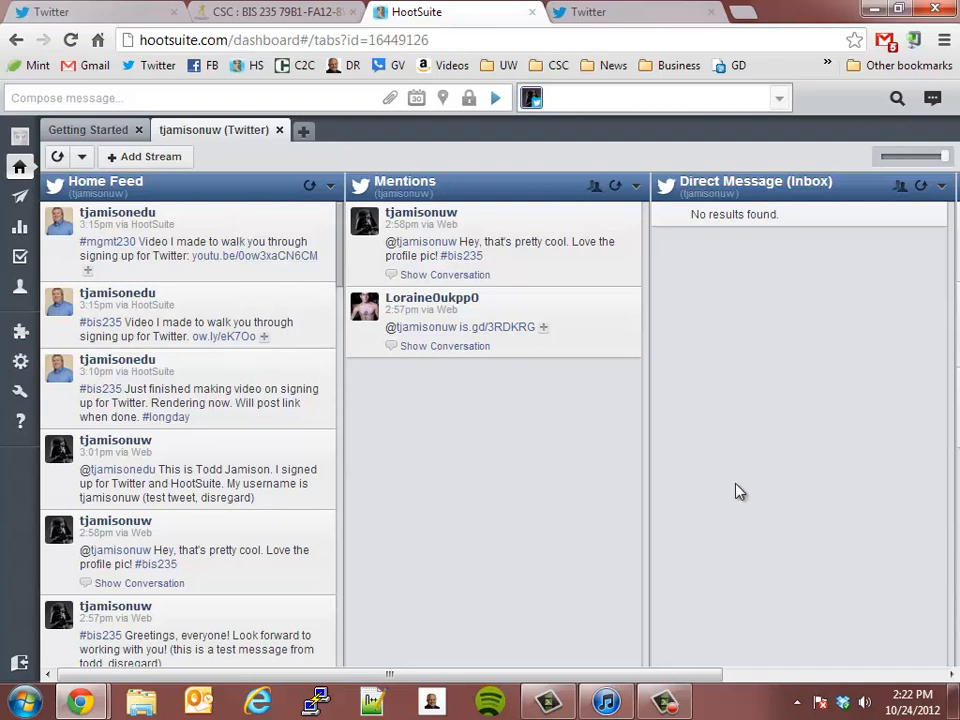
Step: Look through the existing Twitter streams, then start adding a new stream and review the available stream types
drag(634, 674, 912, 645)
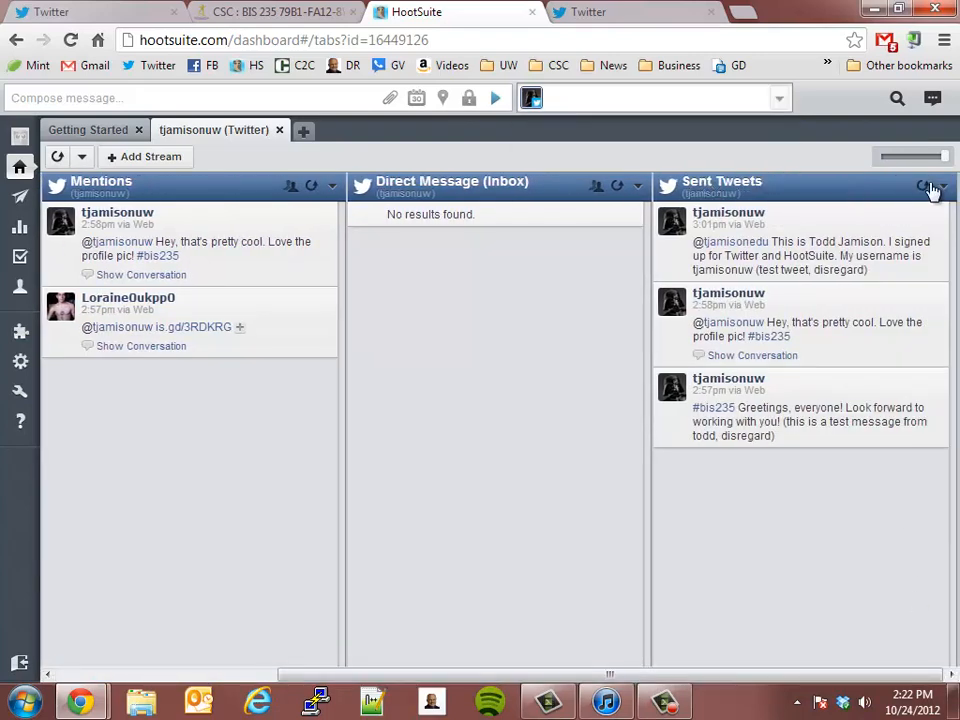
drag(640, 675, 397, 680)
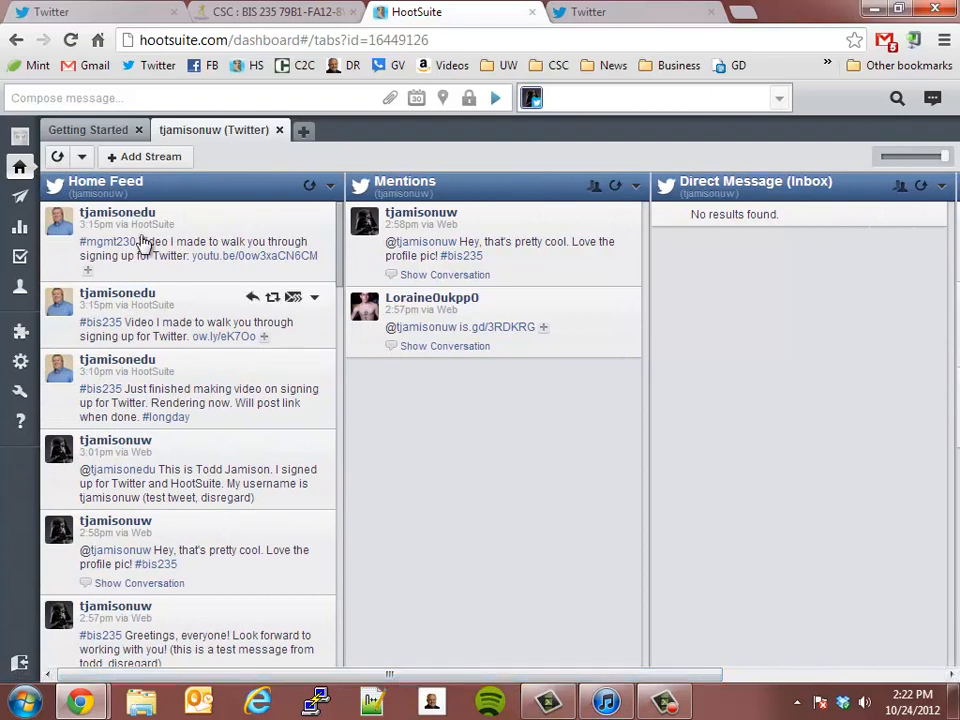
click(114, 162)
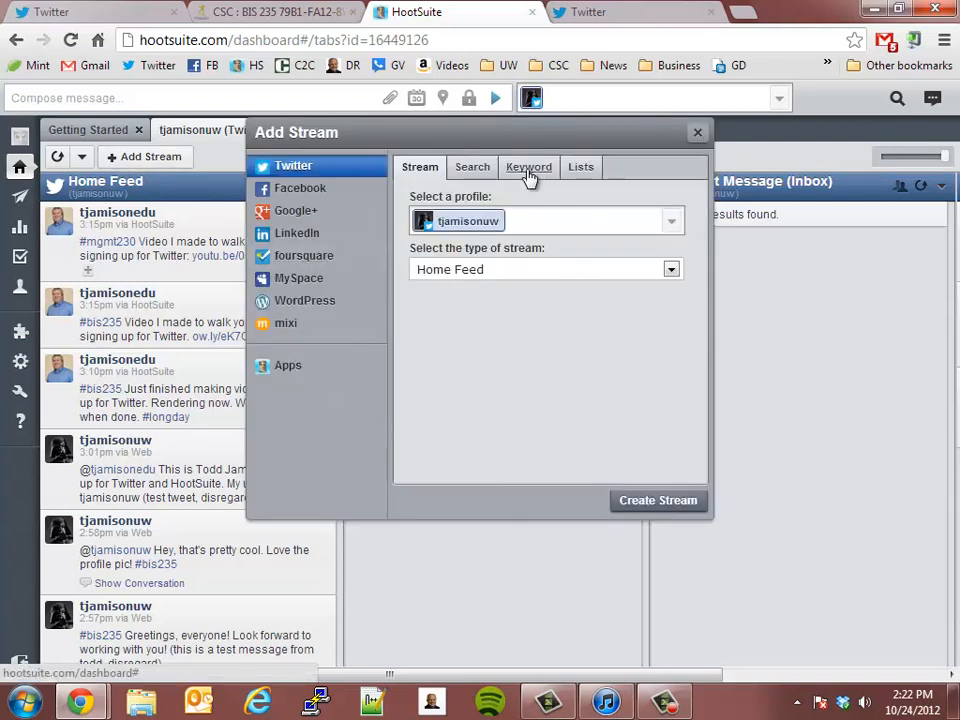
click(447, 232)
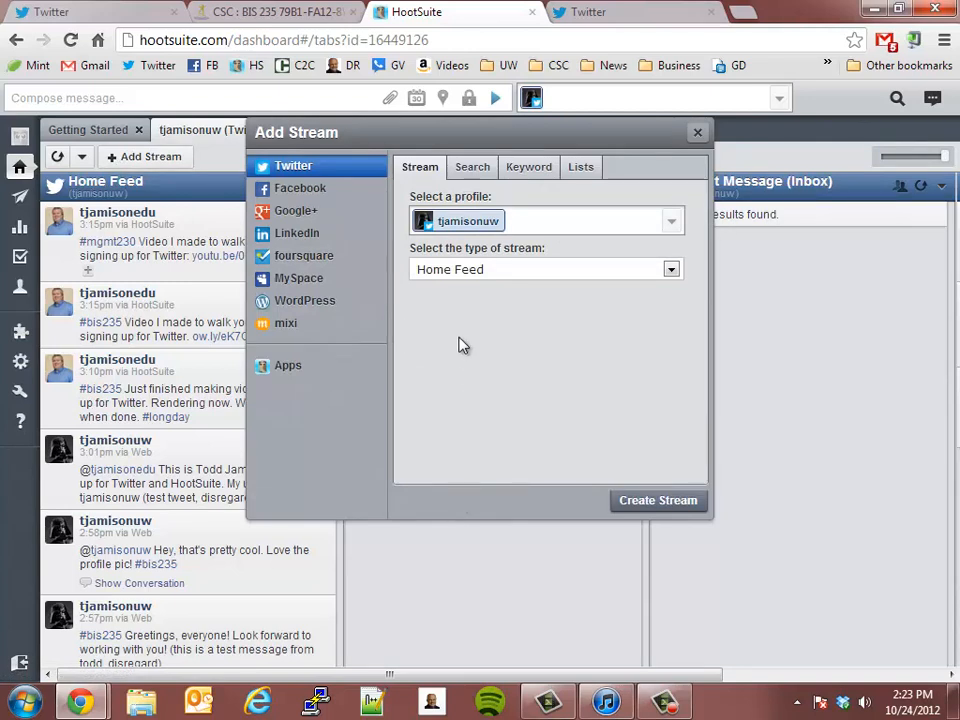
click(476, 271)
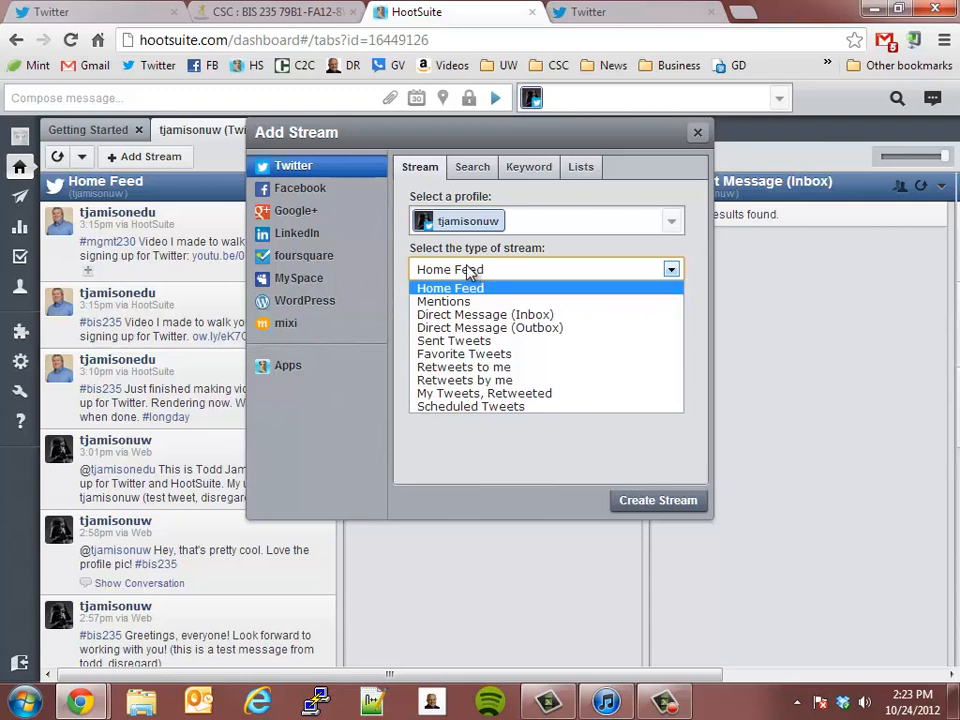
click(470, 275)
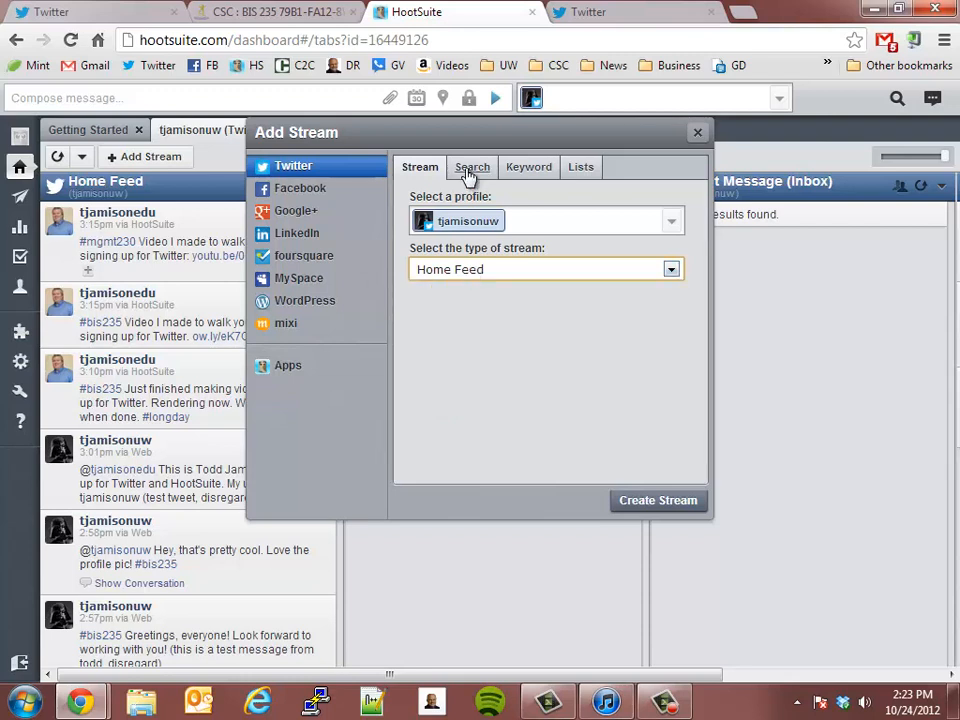
Step: Base the new Twitter stream on a search, review the query examples, and enter #bis as the start of the query
click(540, 171)
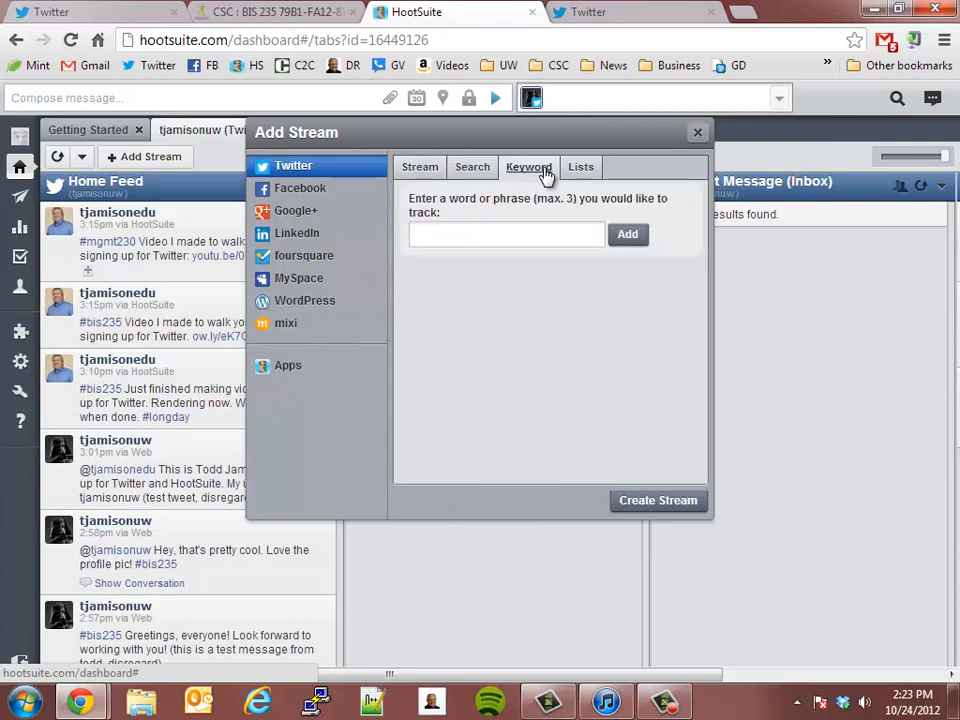
click(472, 168)
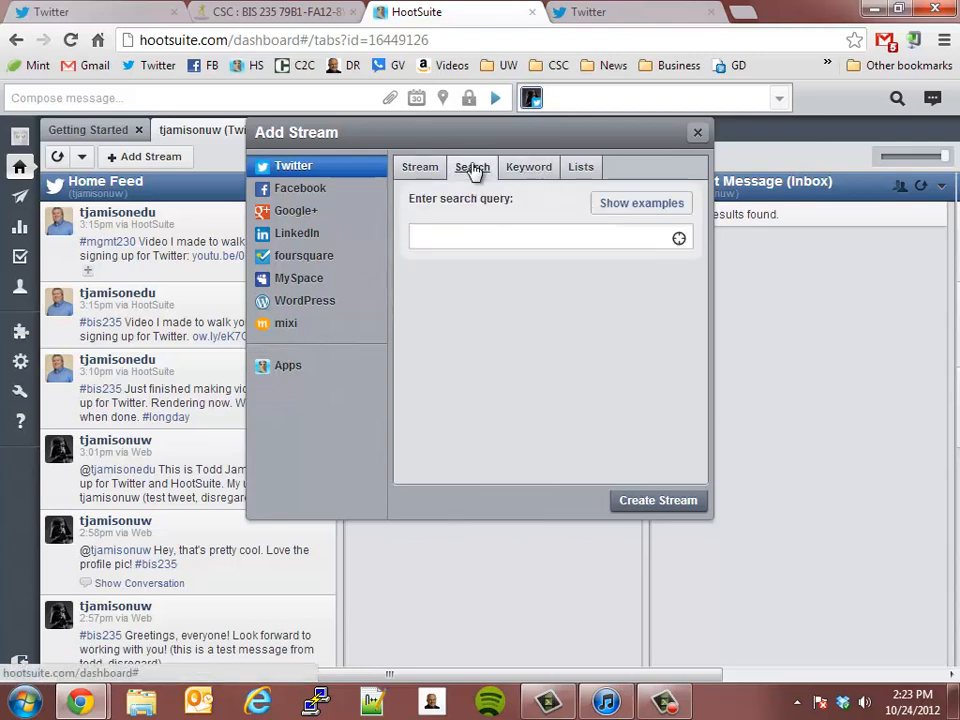
click(678, 210)
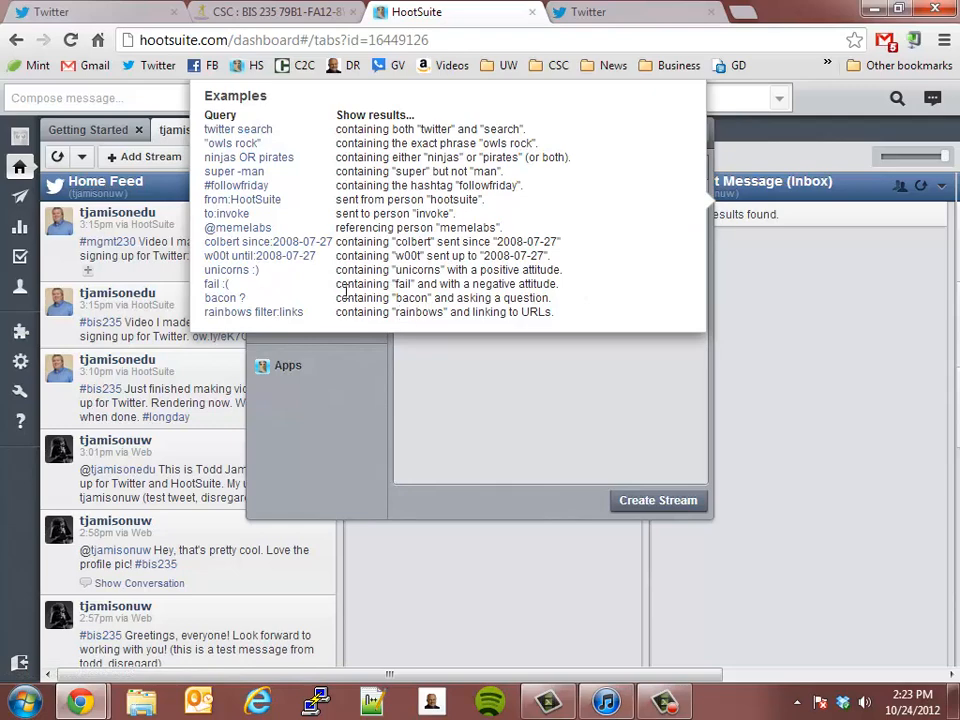
click(482, 429)
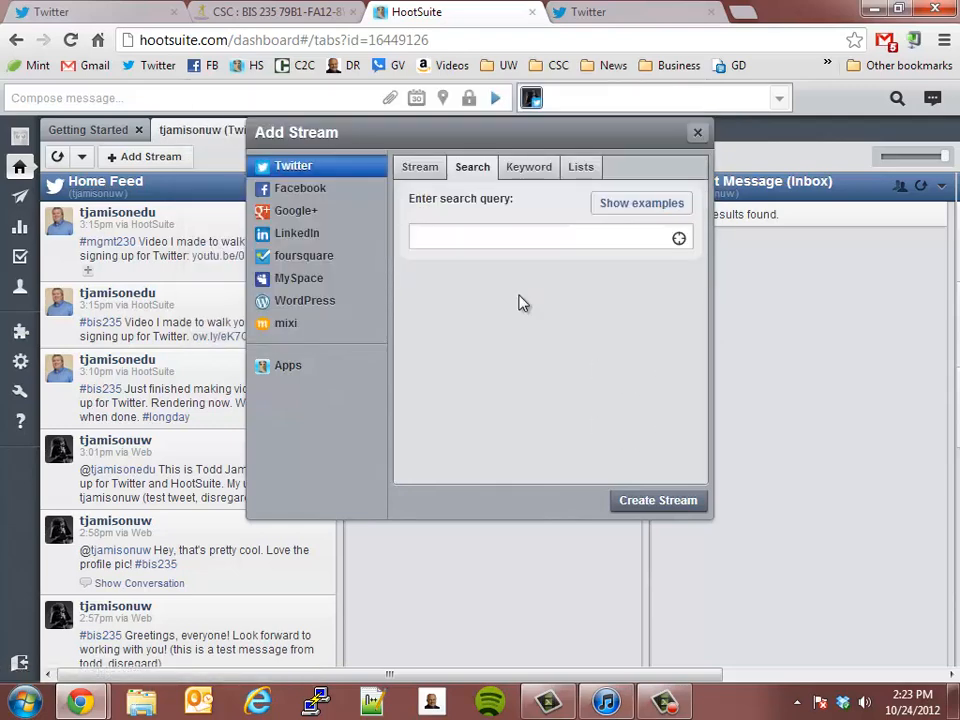
click(489, 237)
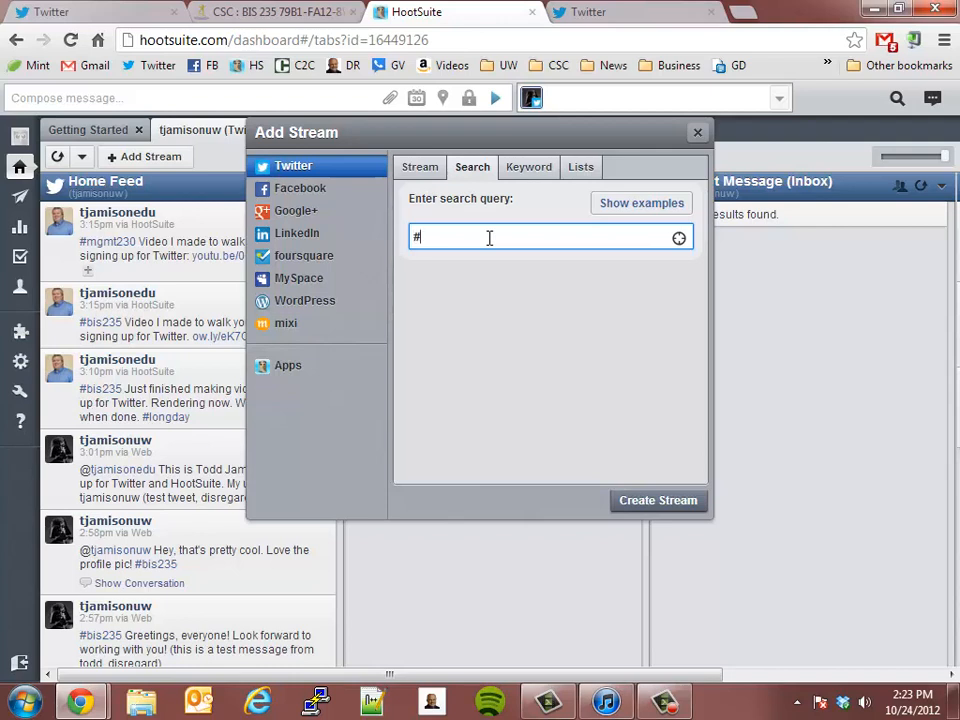
text(#bis235)
Step: On the course site, read the Week 1 lesson on signing up for Twitter and Hootsuite to check the required hashtag
click(280, 12)
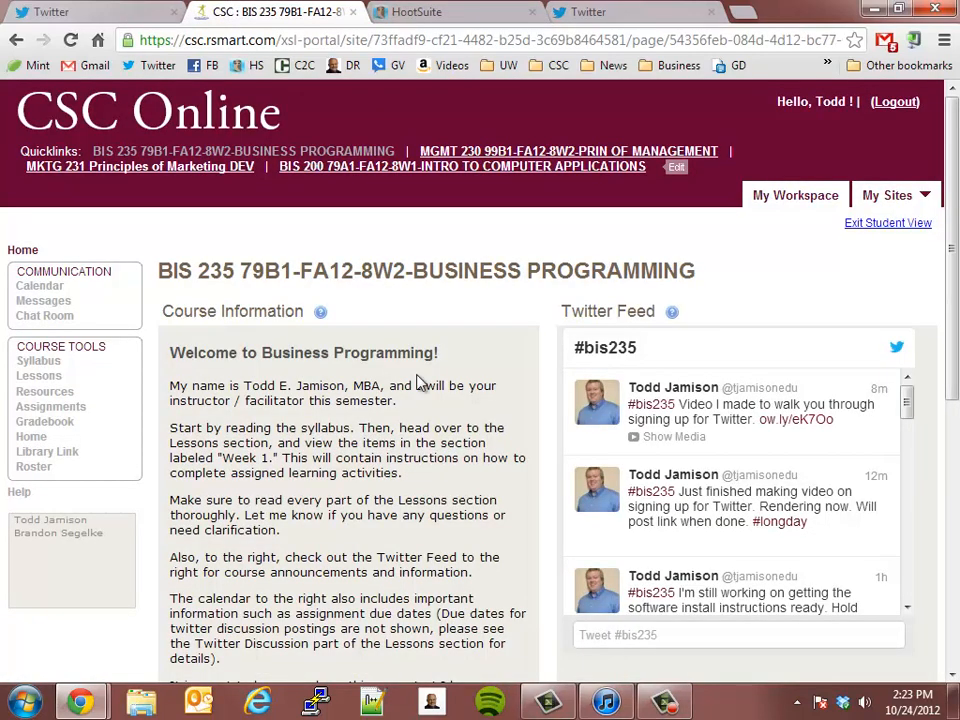
click(22, 406)
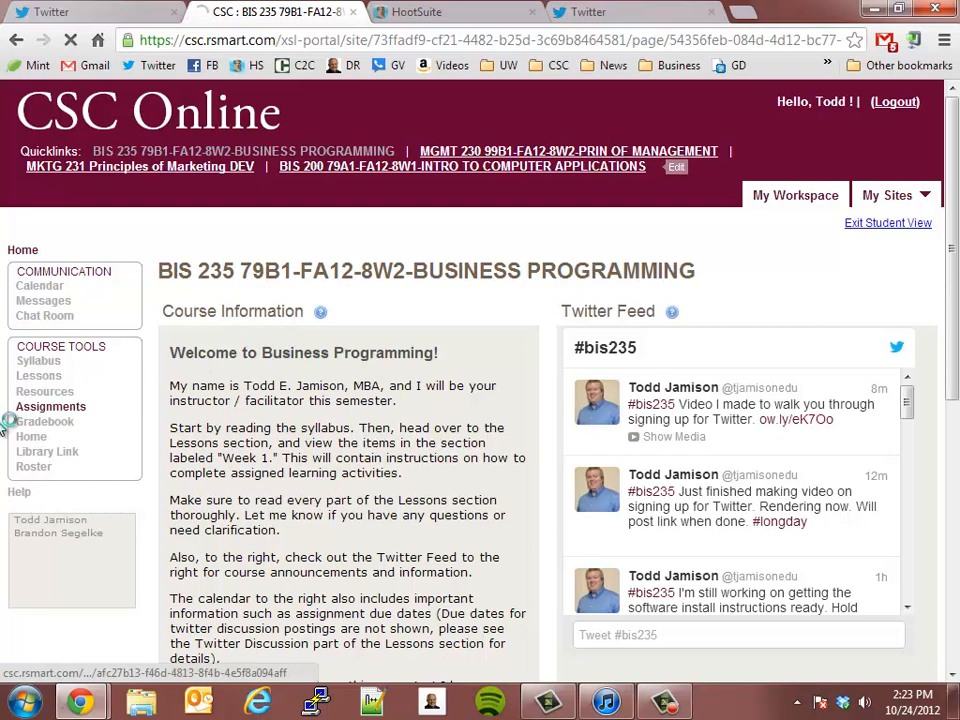
click(52, 377)
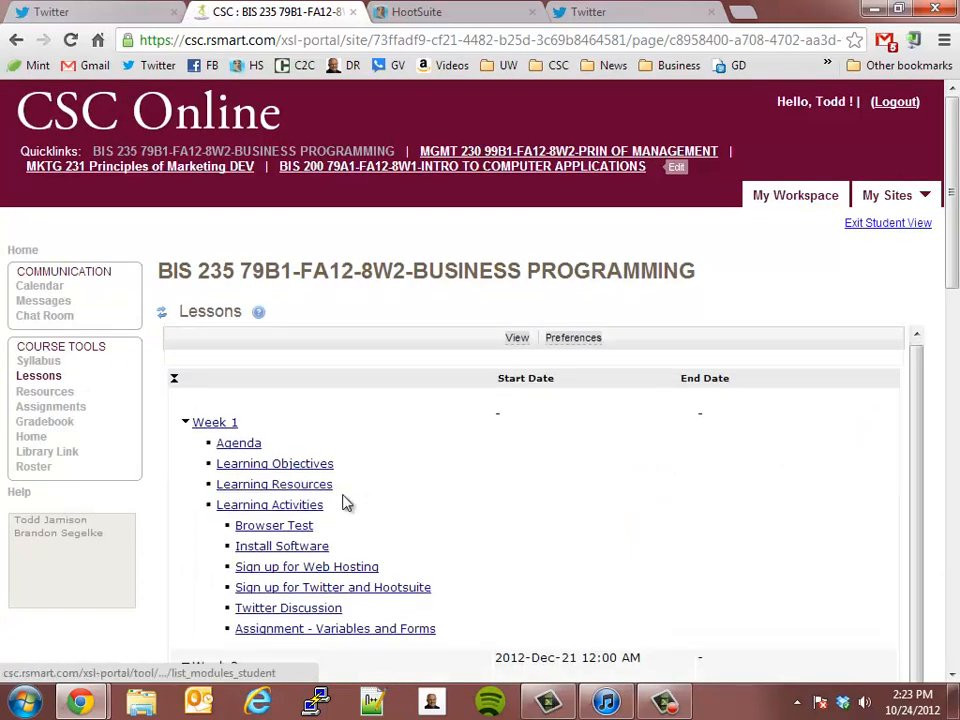
click(275, 593)
scroll(299, 189, down, 3)
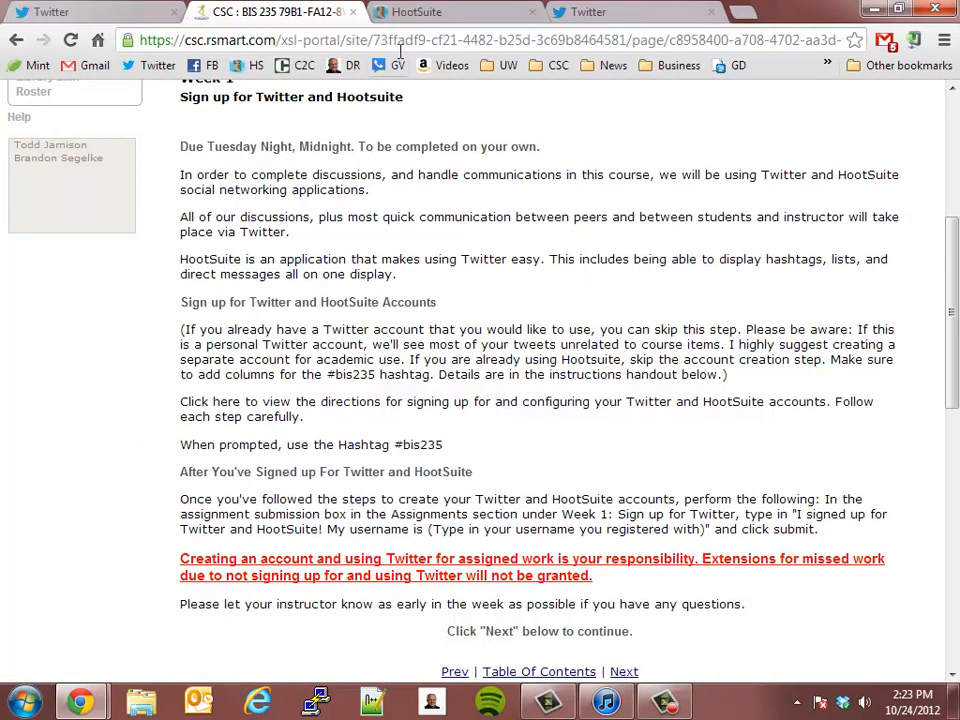
Step: Switch back to HootSuite and create the Twitter search stream for #bis235
click(415, 12)
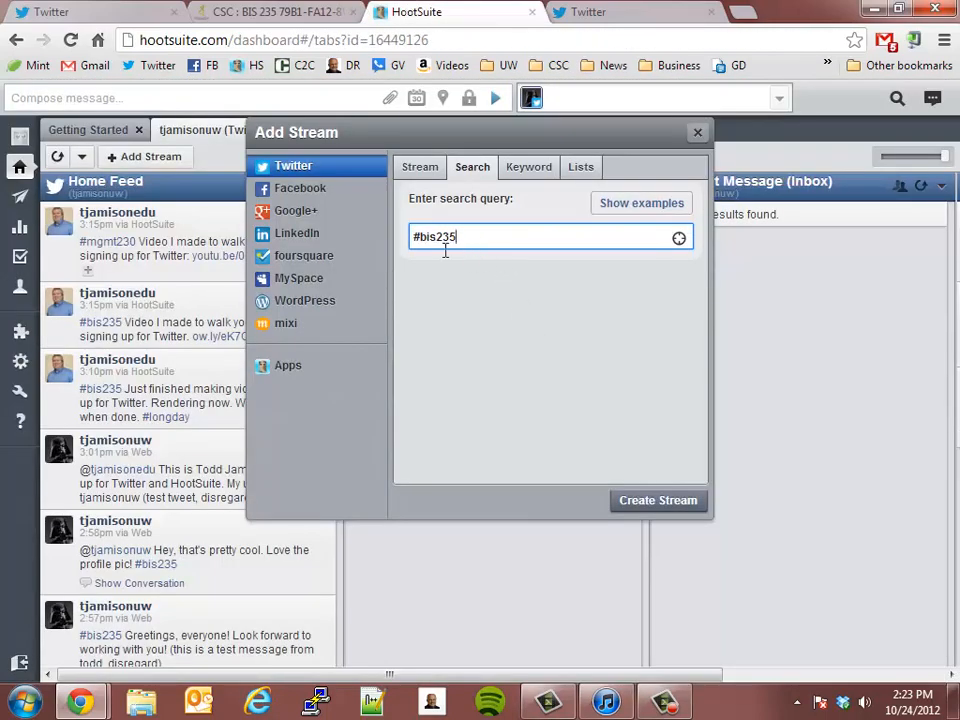
click(665, 503)
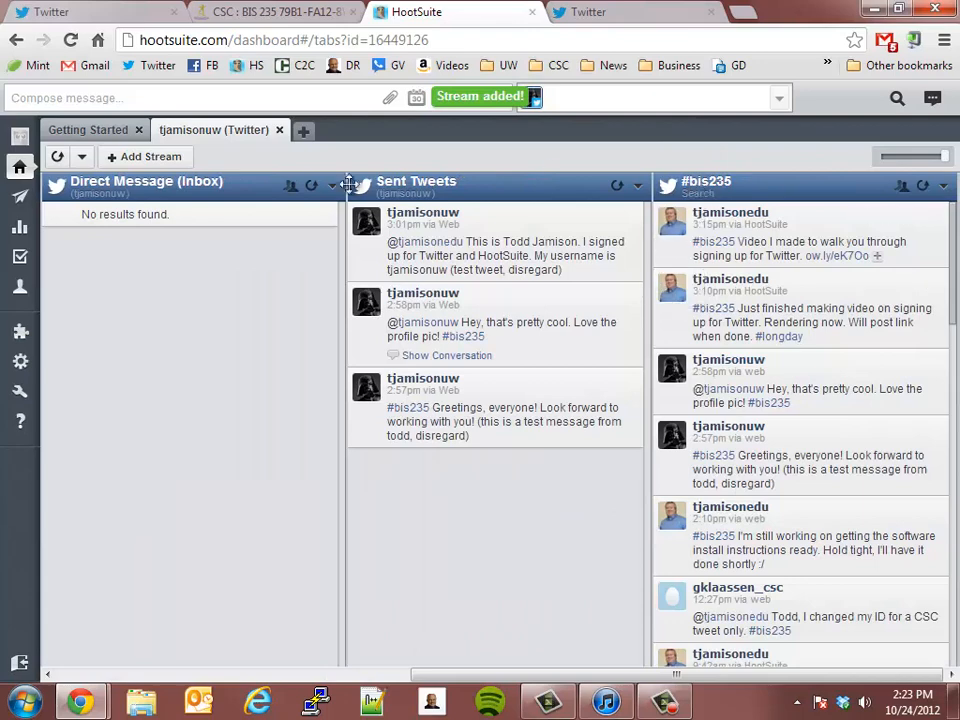
Step: Examine the direct message inbox, sent tweets and #bis235 streams, reading through the classmates' tweets in the hashtag stream
drag(799, 189, 780, 182)
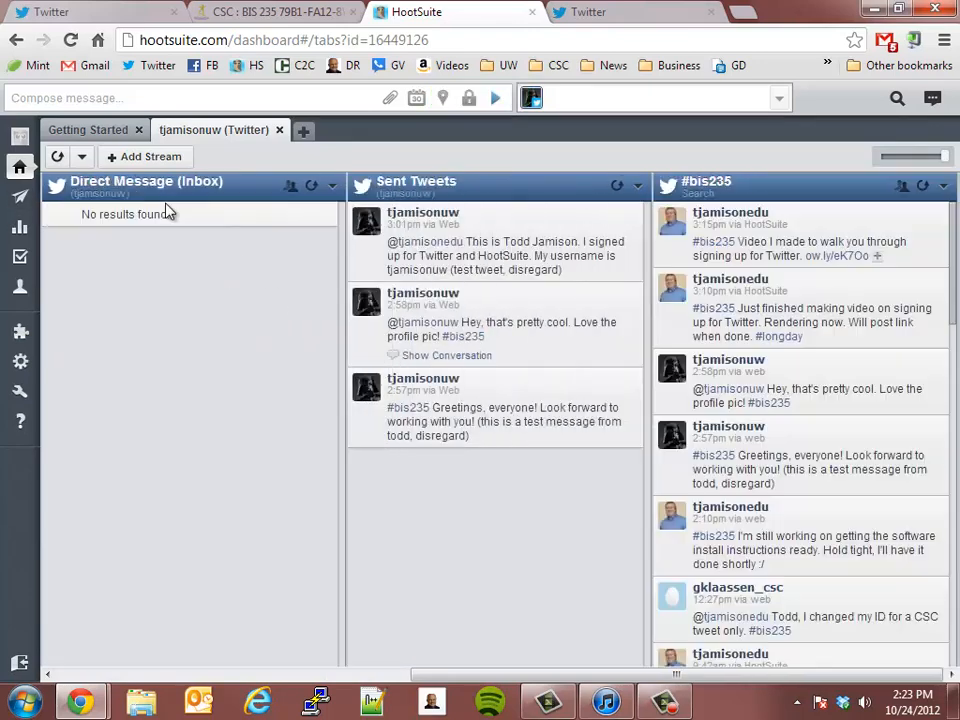
mouse_move(182, 189)
mouse_down()
mouse_move(872, 206)
mouse_move(223, 206)
mouse_move(190, 195)
mouse_up()
scroll(857, 520, down, 15)
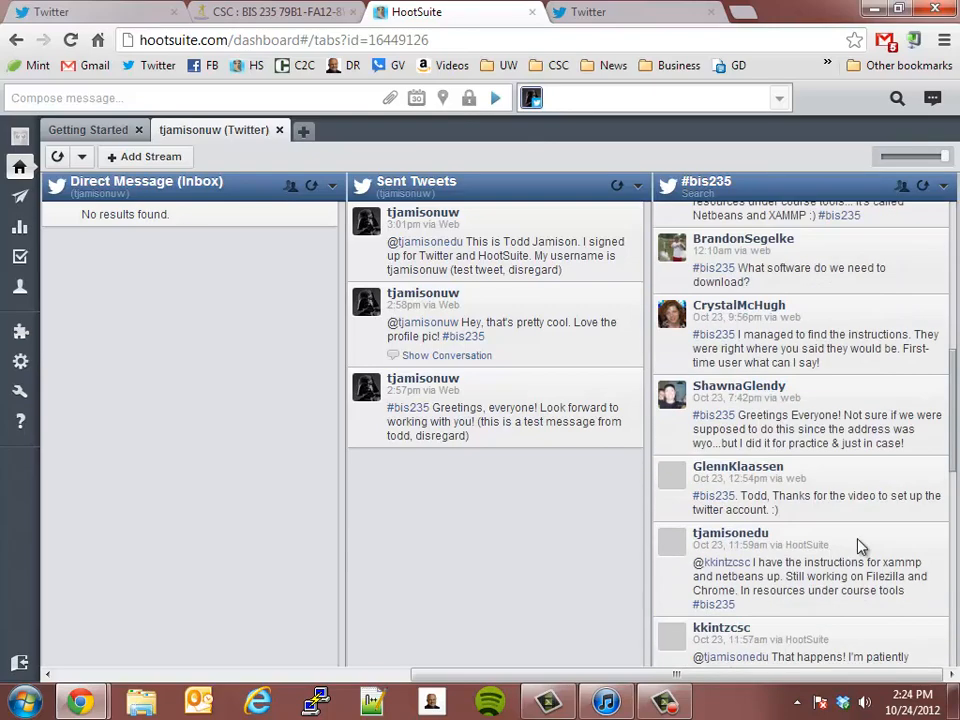
scroll(840, 488, up, 6)
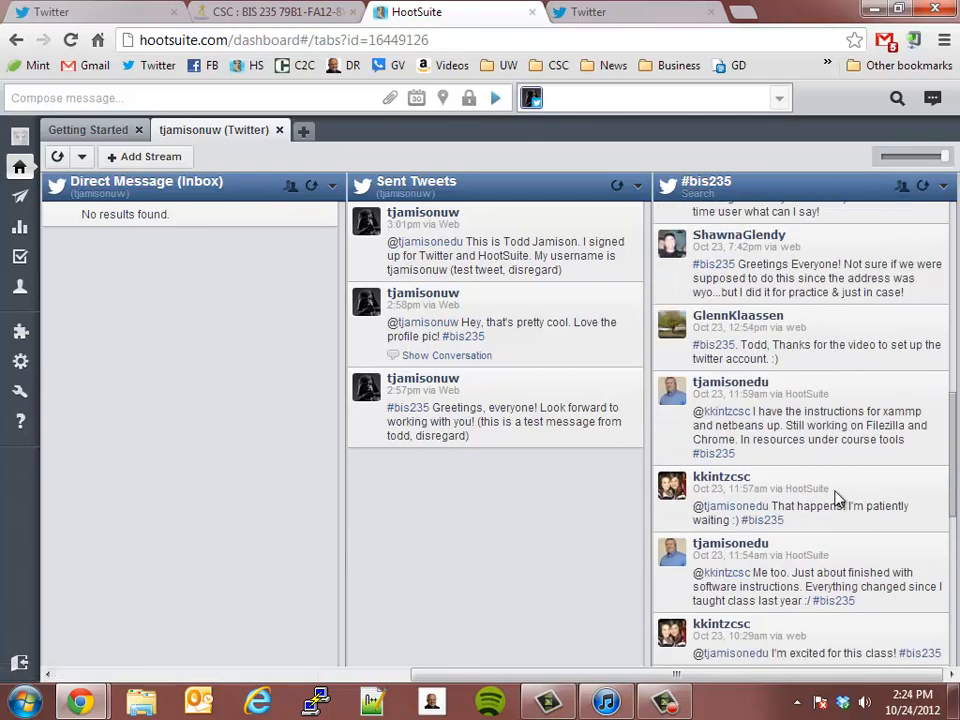
scroll(838, 498, down, 3)
scroll(838, 495, up, 10)
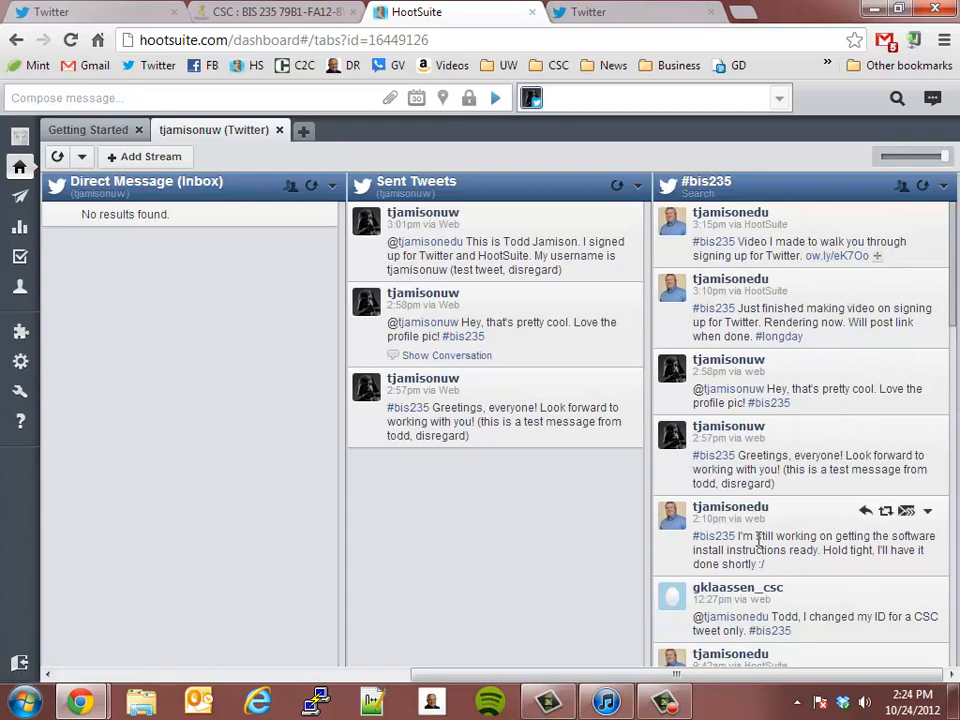
scroll(815, 590, down, 8)
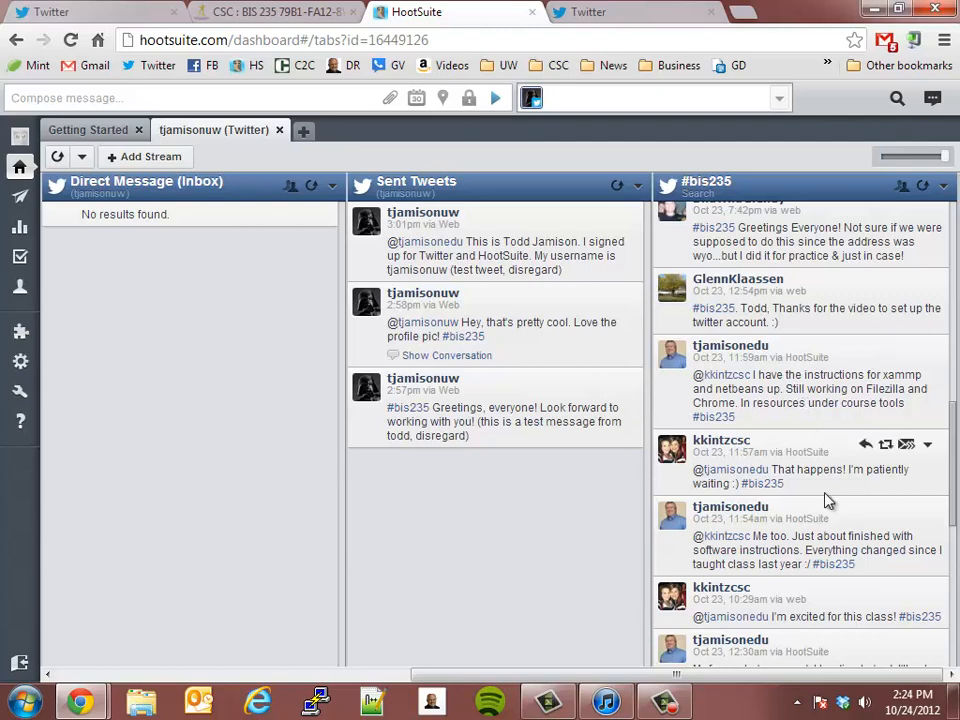
scroll(827, 499, up, 10)
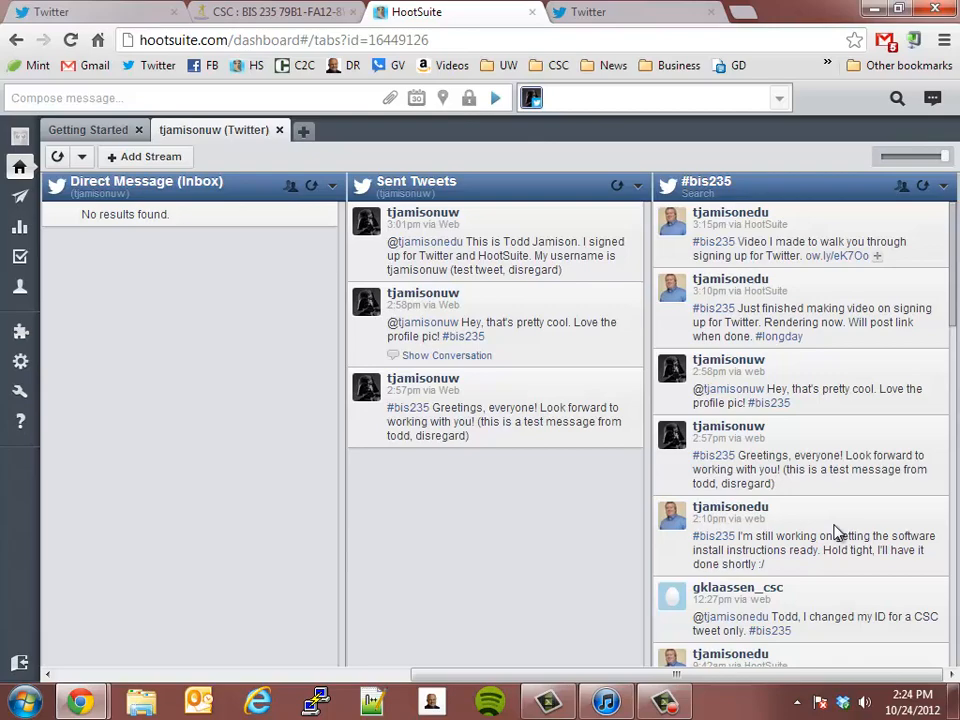
scroll(838, 533, down, 10)
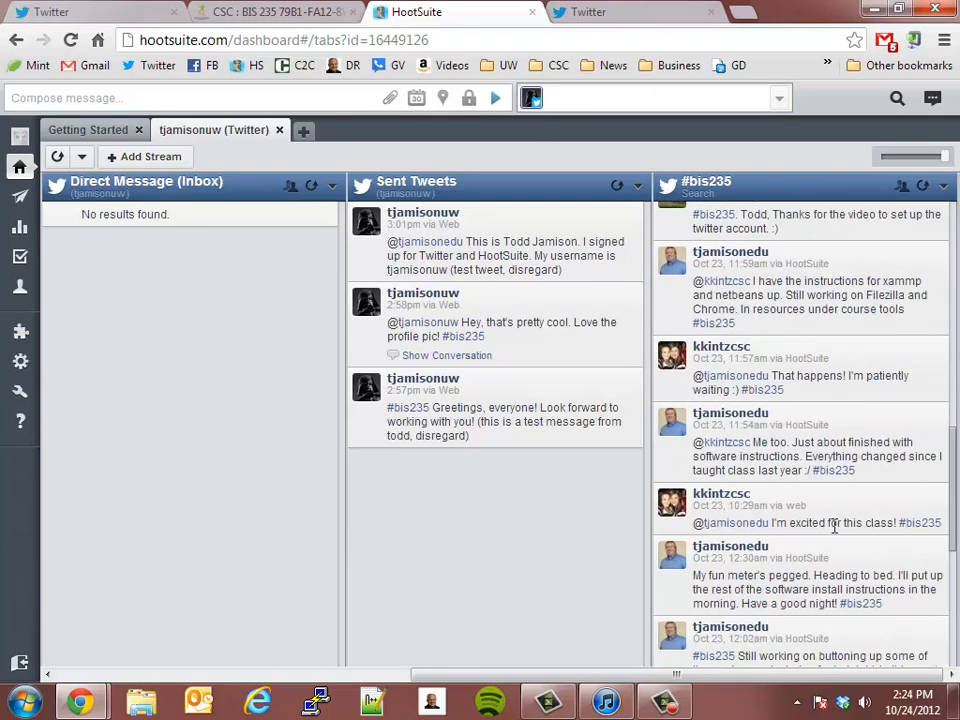
scroll(838, 533, up, 7)
scroll(838, 533, up, 5)
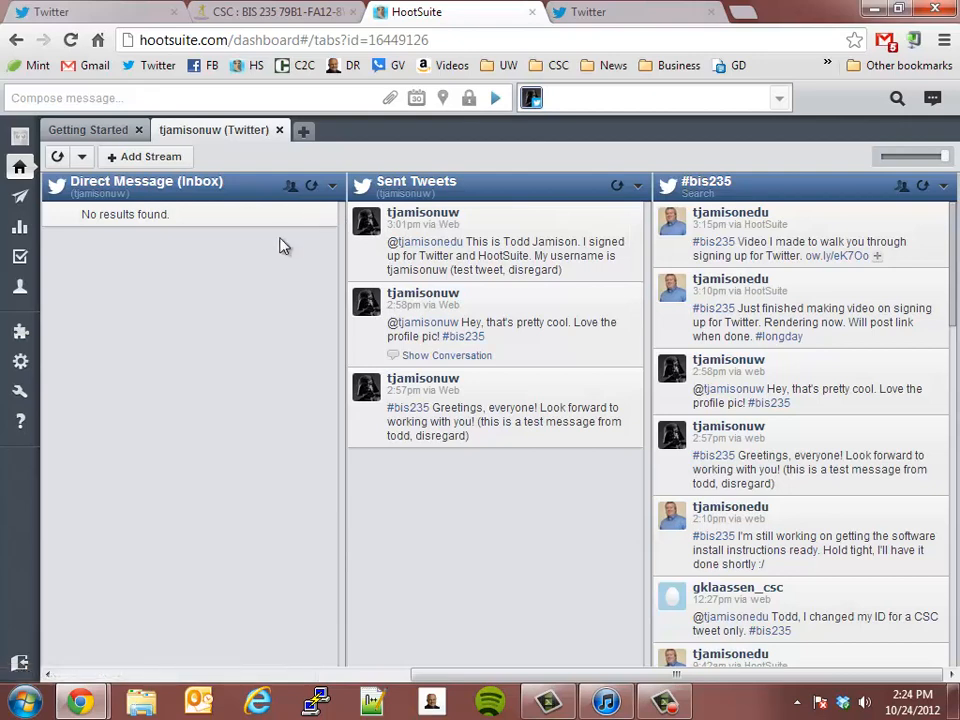
Step: Compose and post the tweet "#bis235 This is another test tweet for HootSuite instructions. Please disregard..." immediately
drag(467, 675, 113, 688)
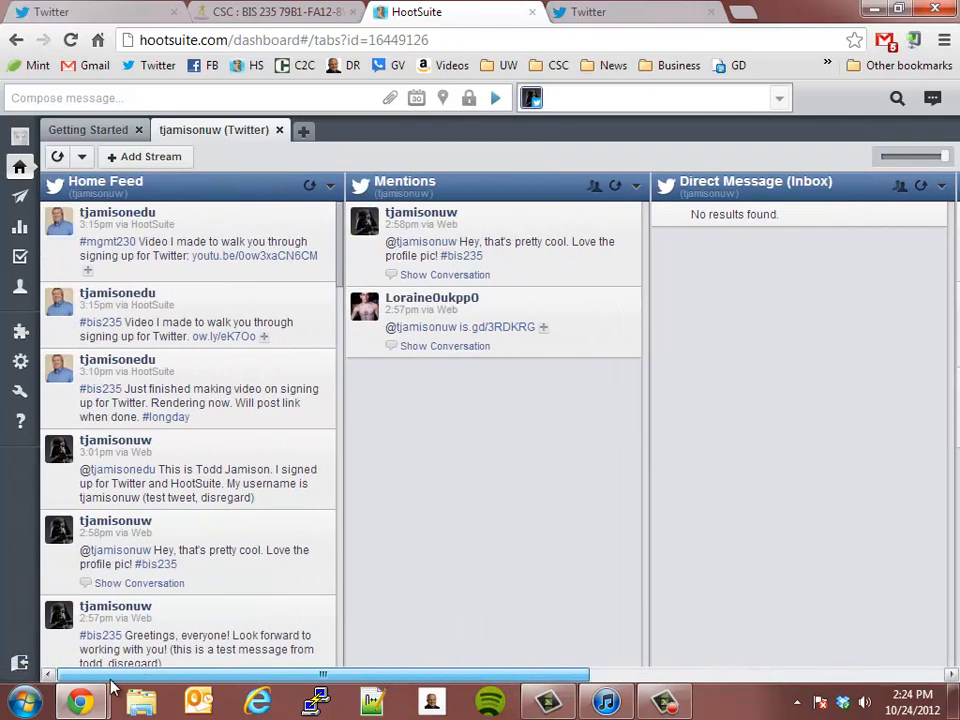
click(145, 93)
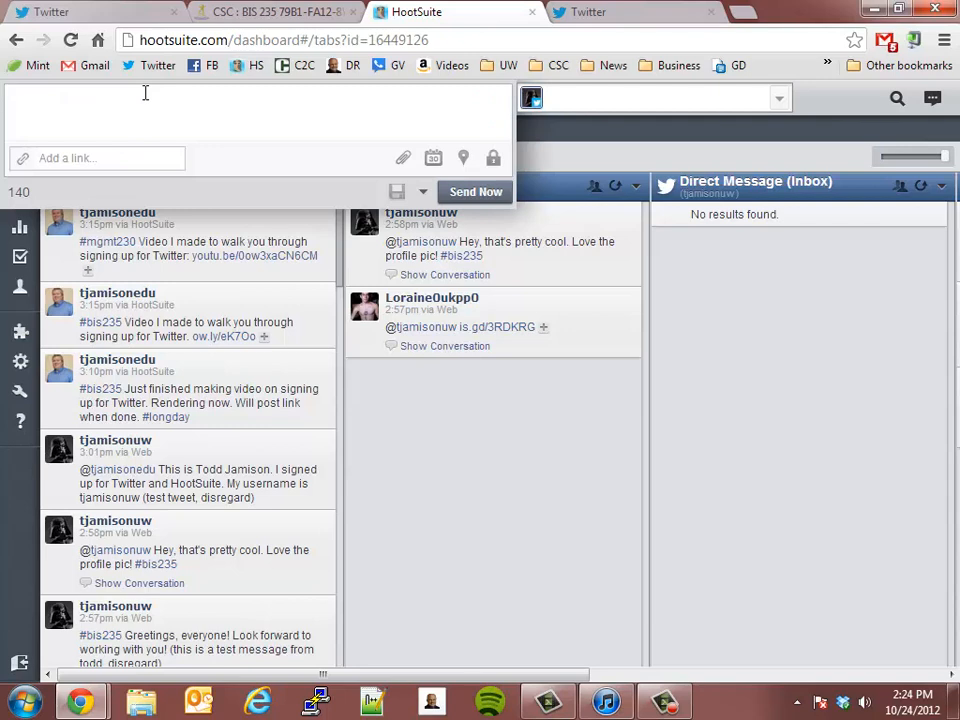
click(797, 379)
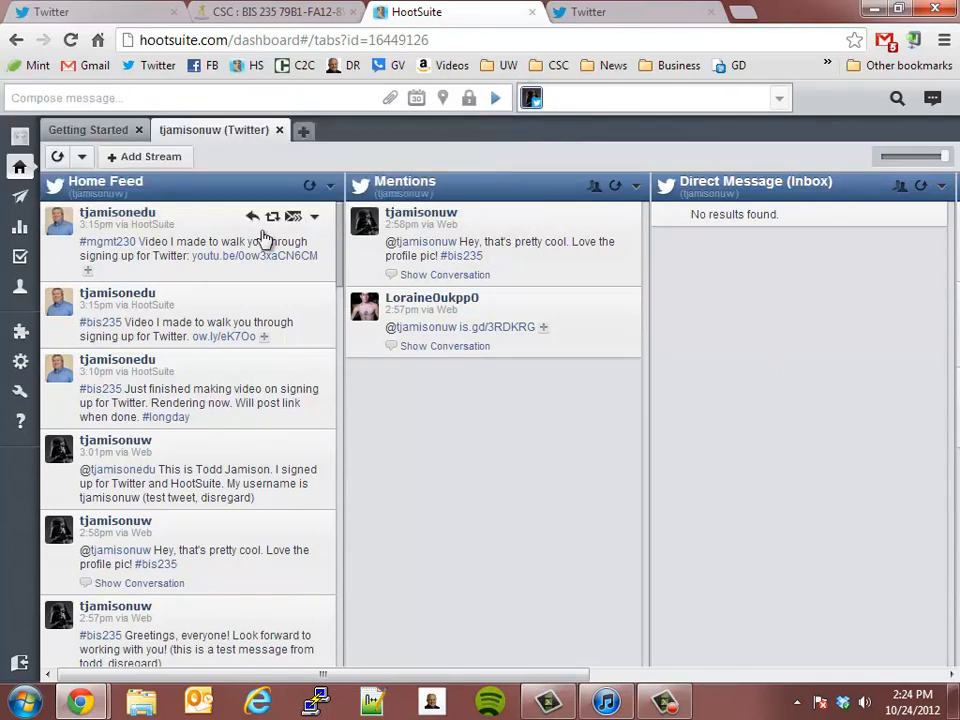
click(106, 97)
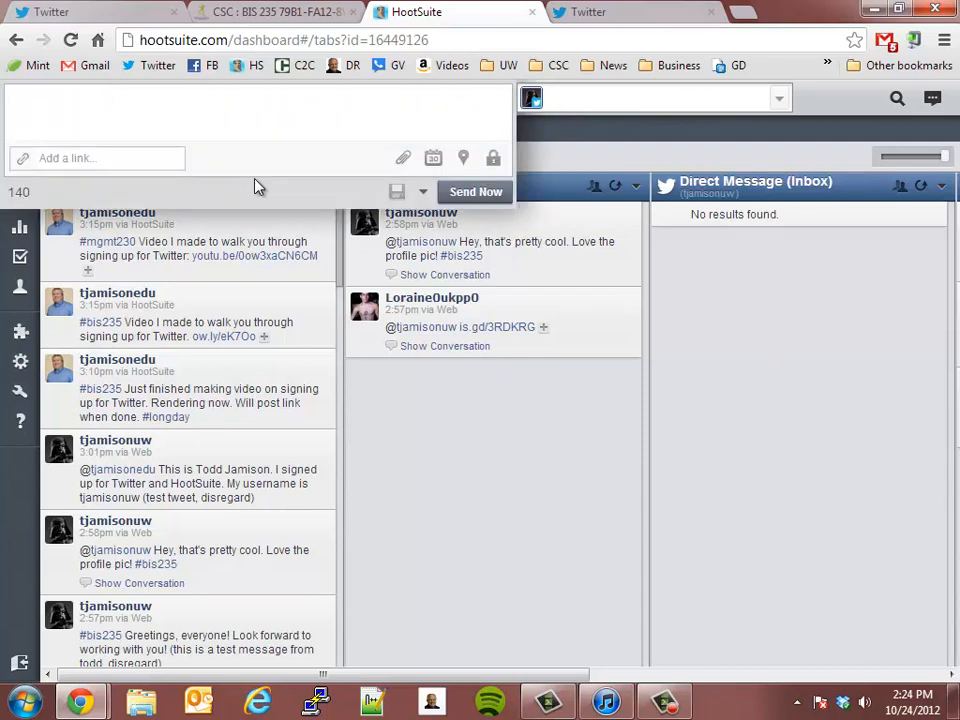
key(BackSpace)
key(BackSpace)
key(BackSpace)
text(bis235 This is a)
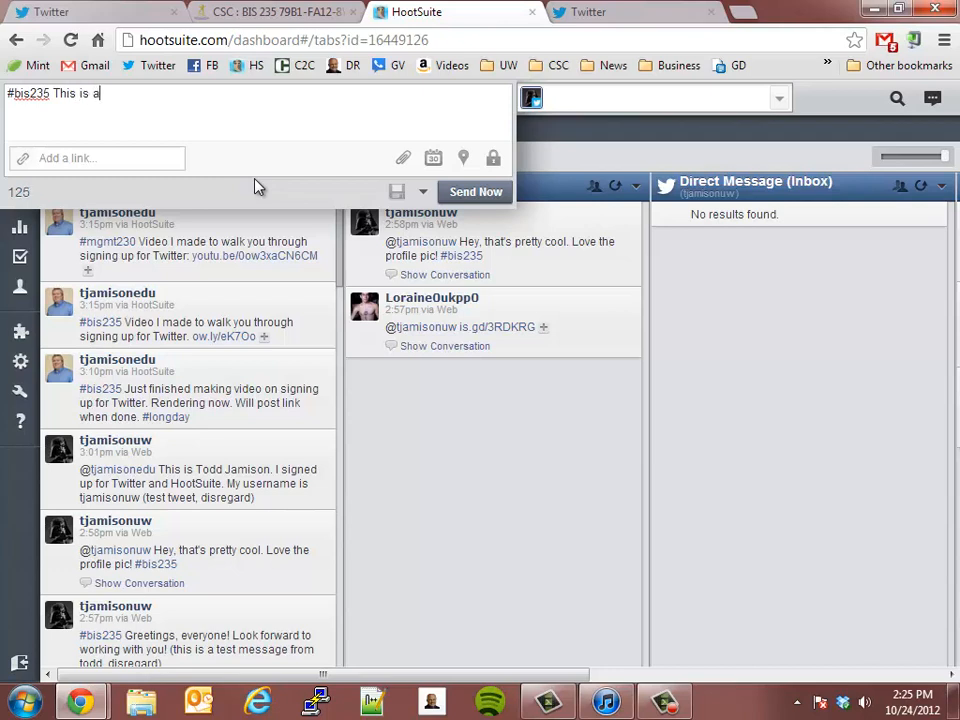
text(nother test tweet f)
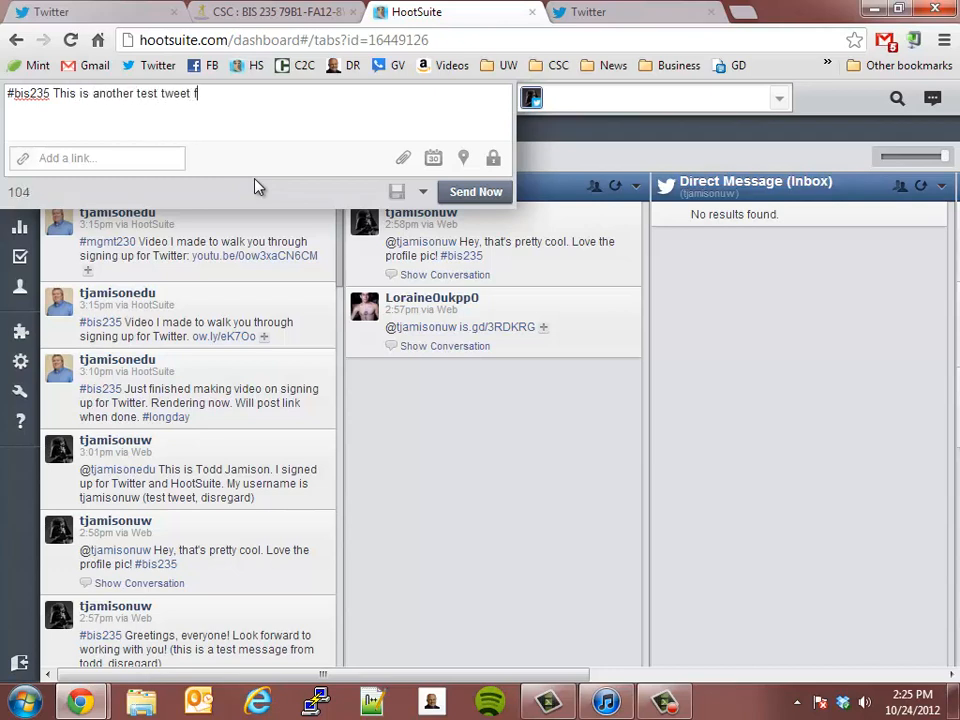
text(or HootSuite instructions)
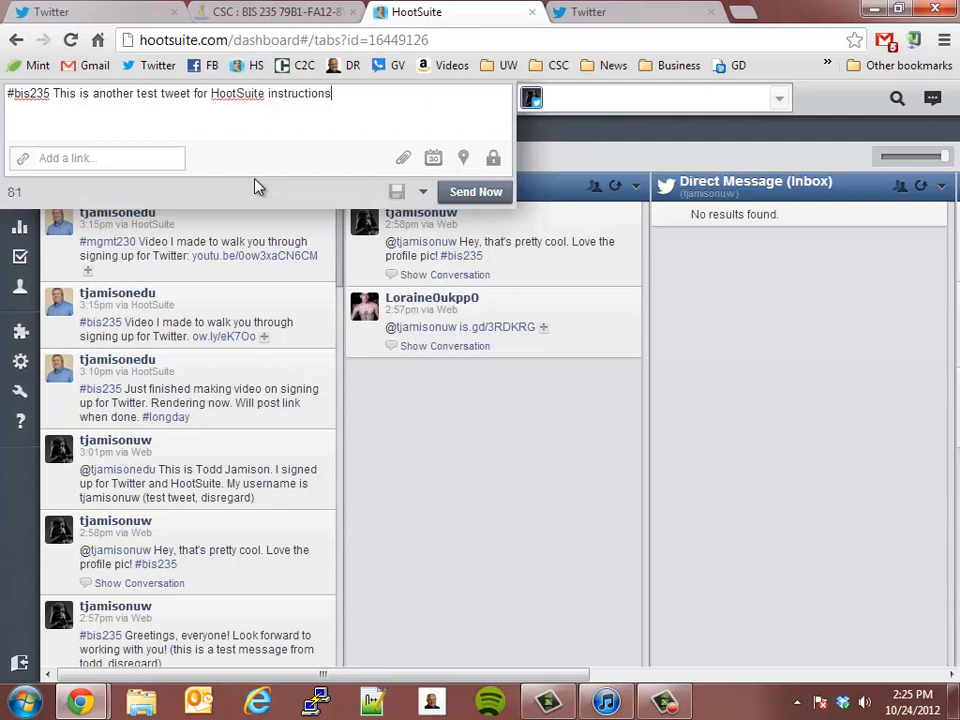
text(. Please disregard...)
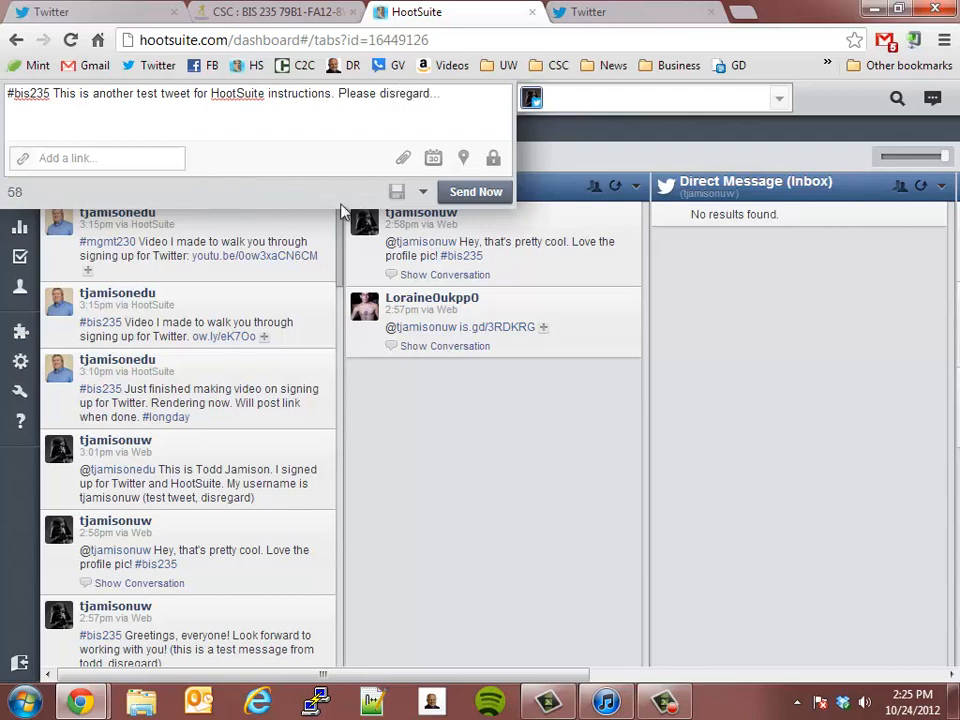
click(476, 192)
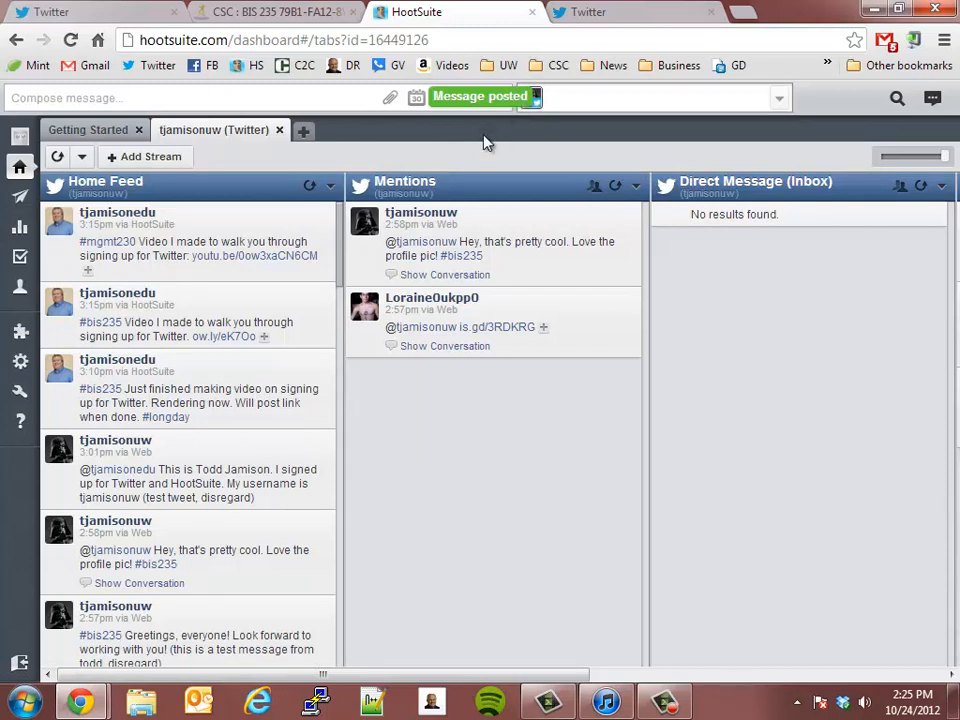
Step: Try to send the instructor's account a direct message reading "this is a test message" using the d prefix, then clear the message
mouse_move(531, 104)
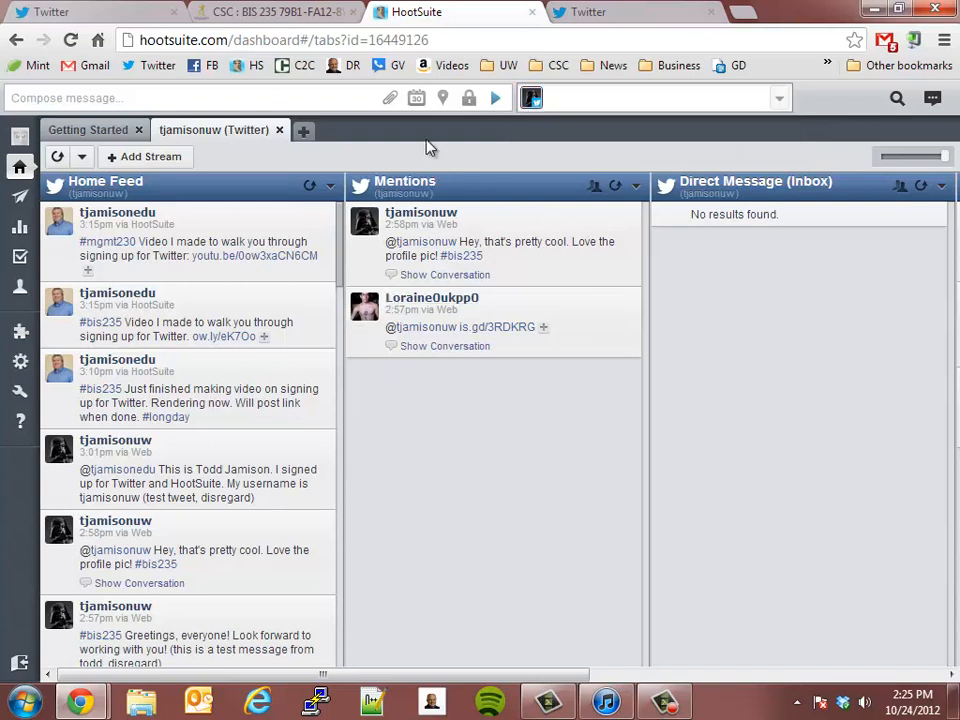
click(163, 99)
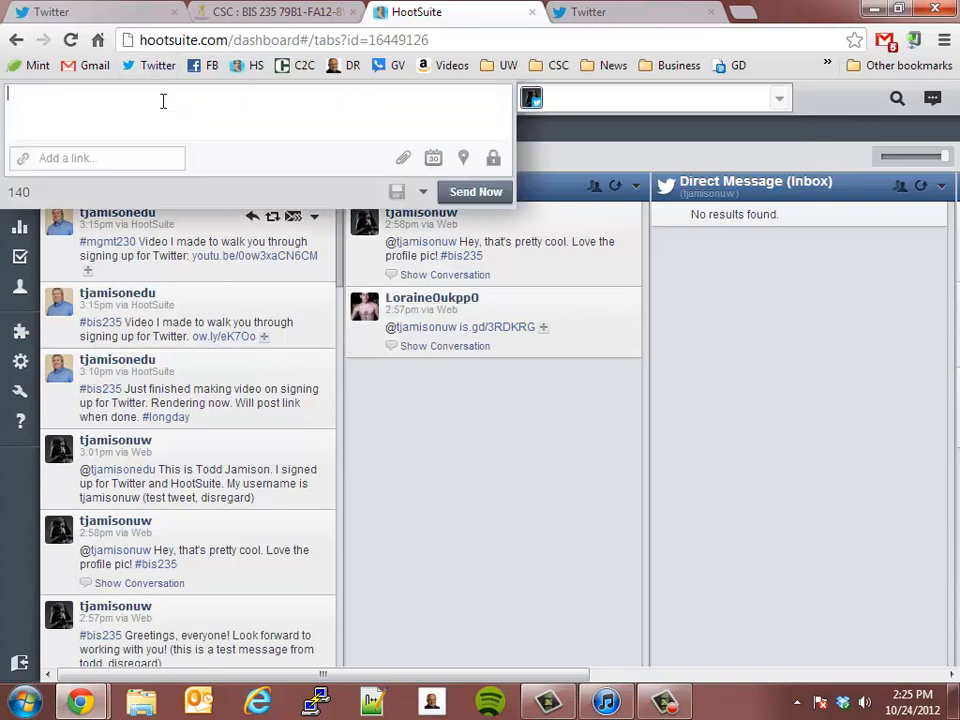
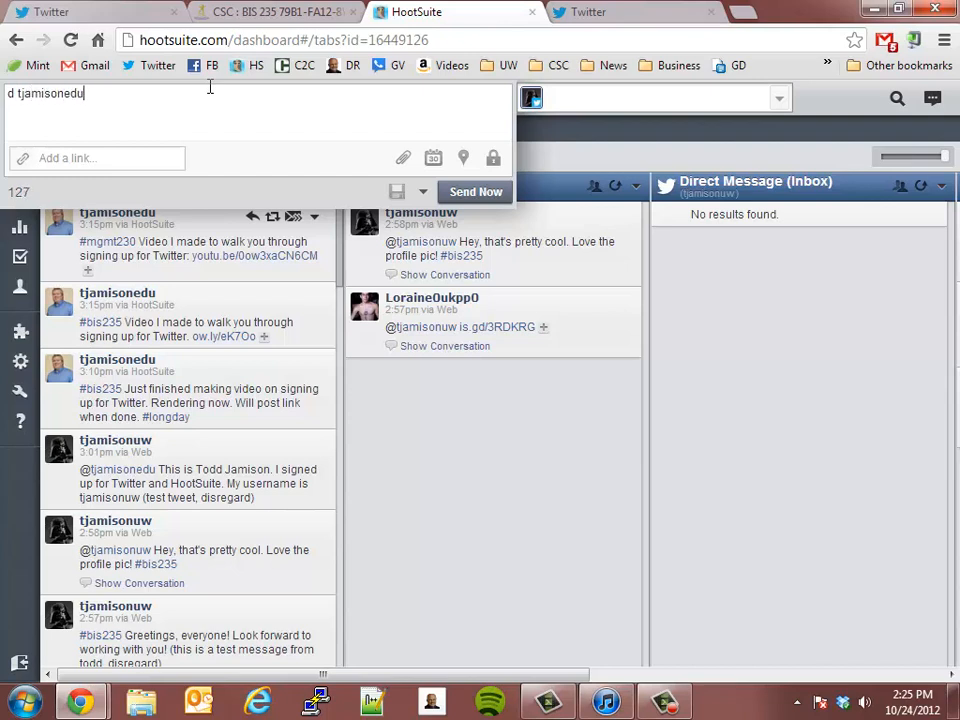
text(a t)
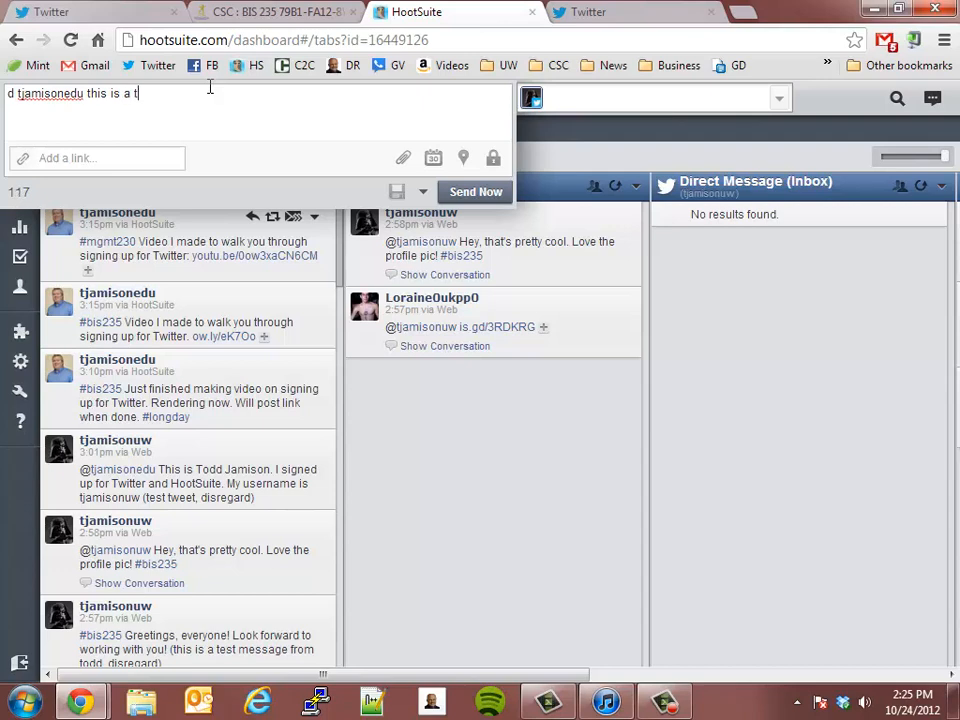
text(est massage)
click(476, 194)
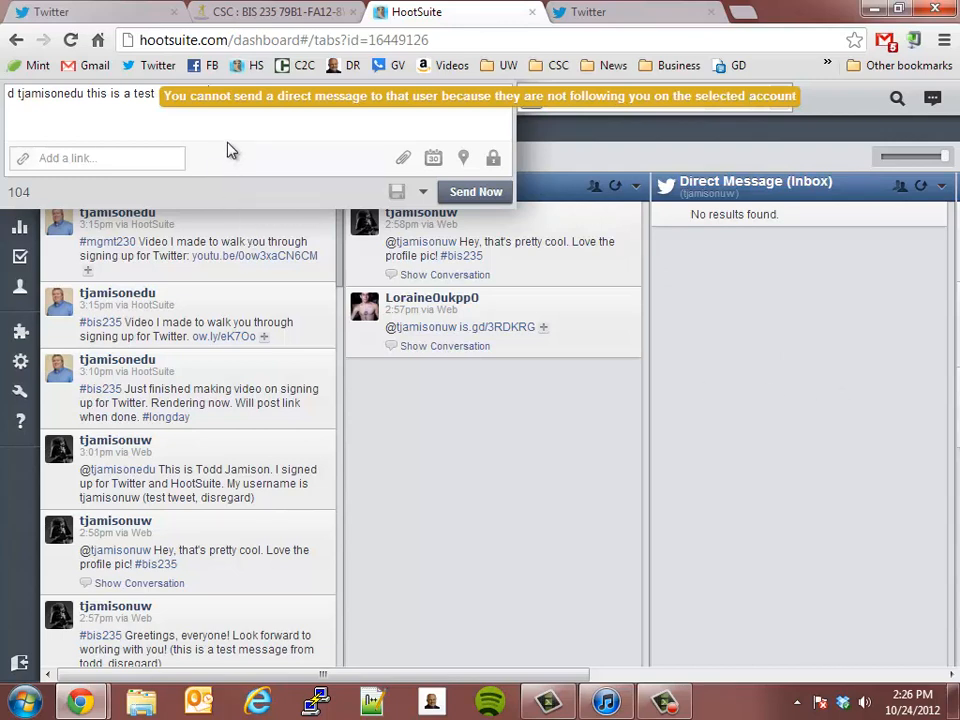
drag(209, 93, 619, 80)
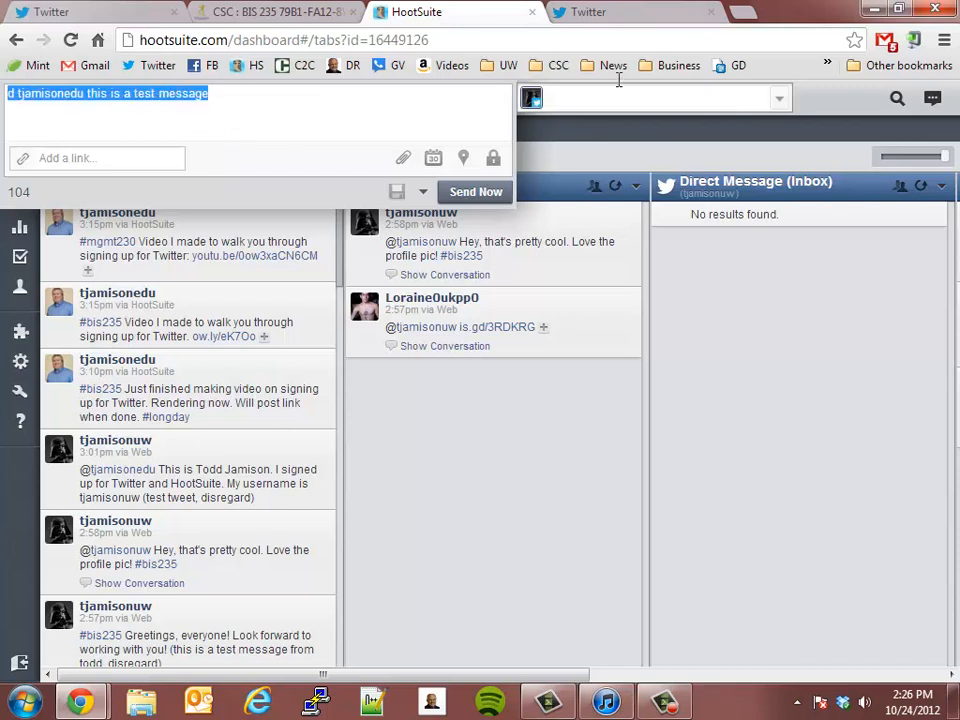
key(BackSpace)
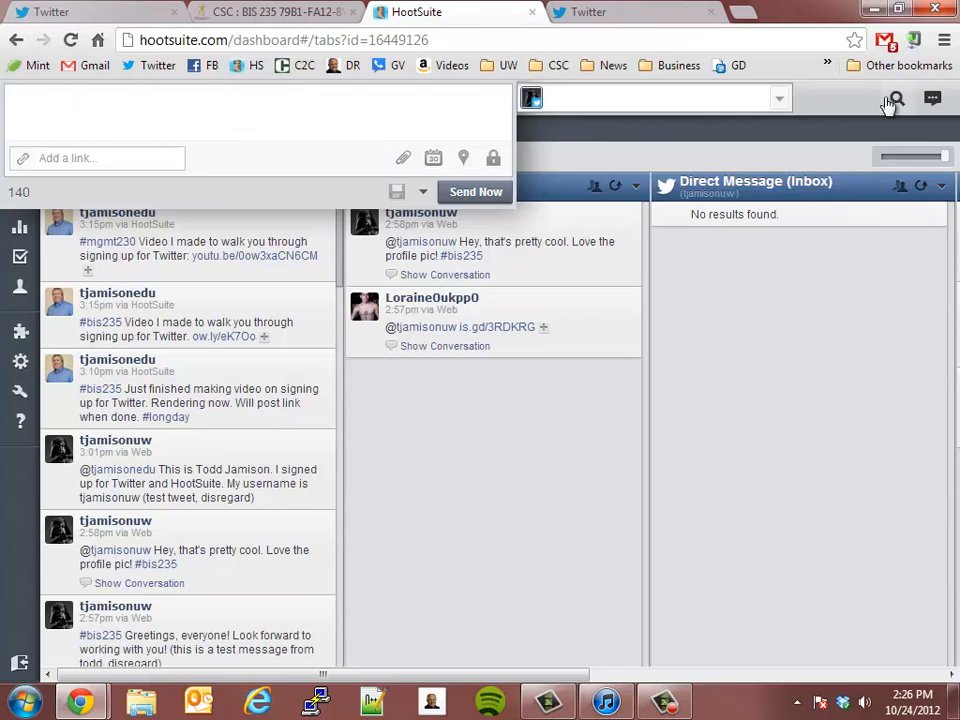
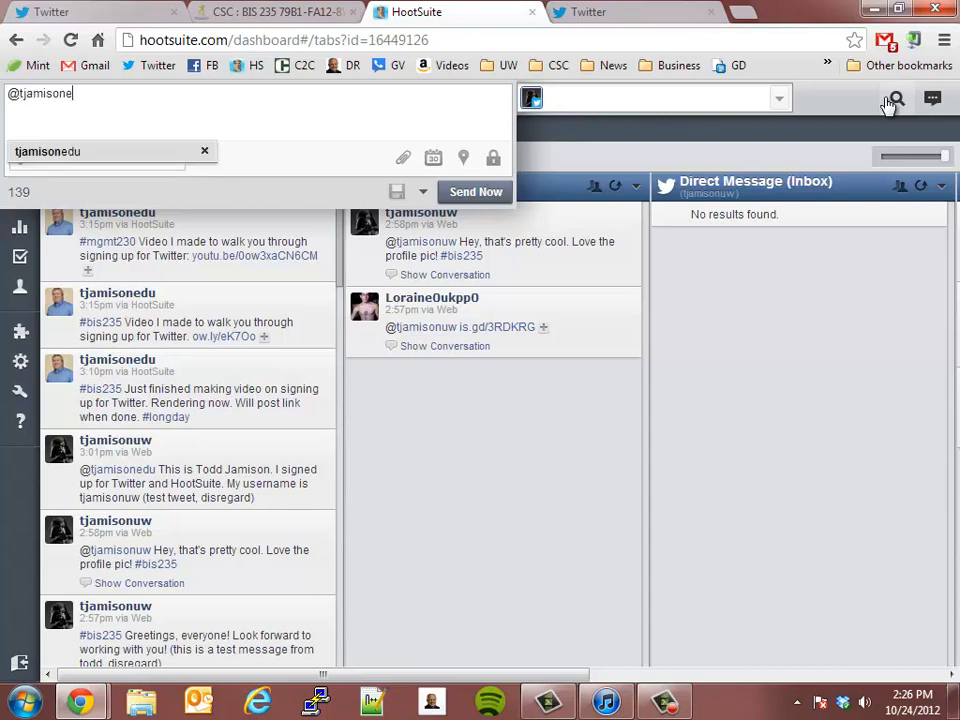
Step: Post a tweet mentioning the instructor's account with the text "I really like your hair..." and the hashtag #bis235
key(Return)
text(I really )
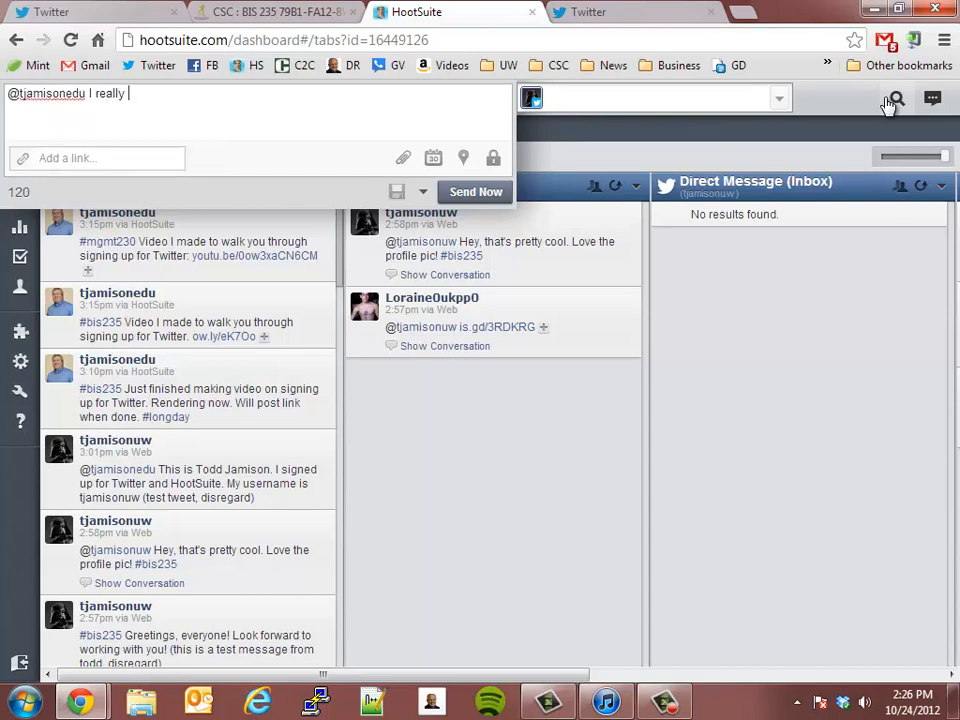
text(like your hair)
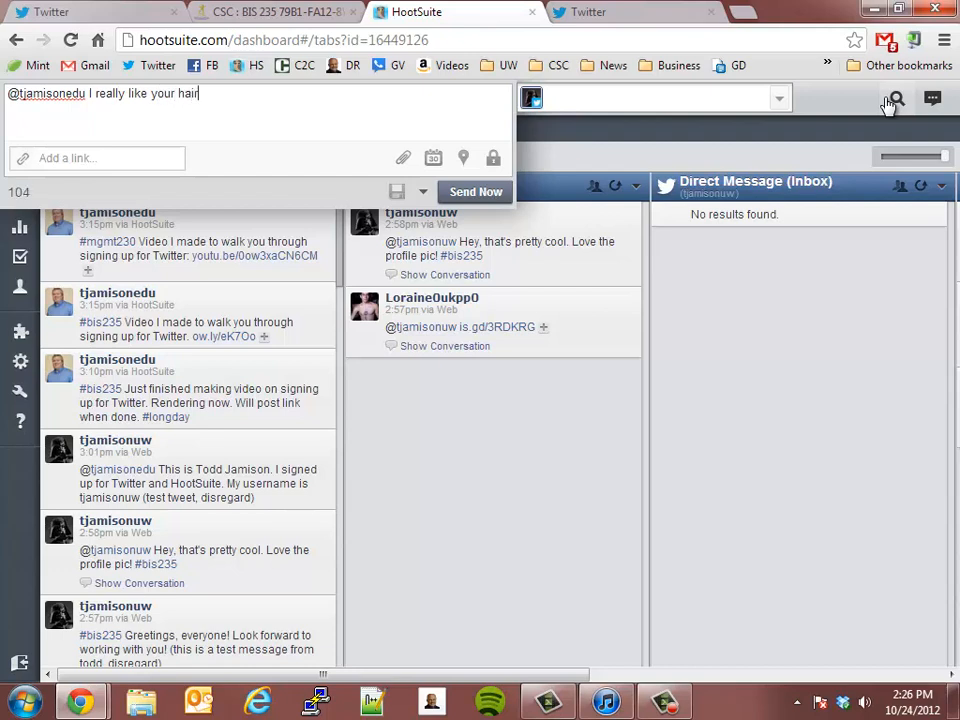
text(...)
text(#bis235)
click(499, 198)
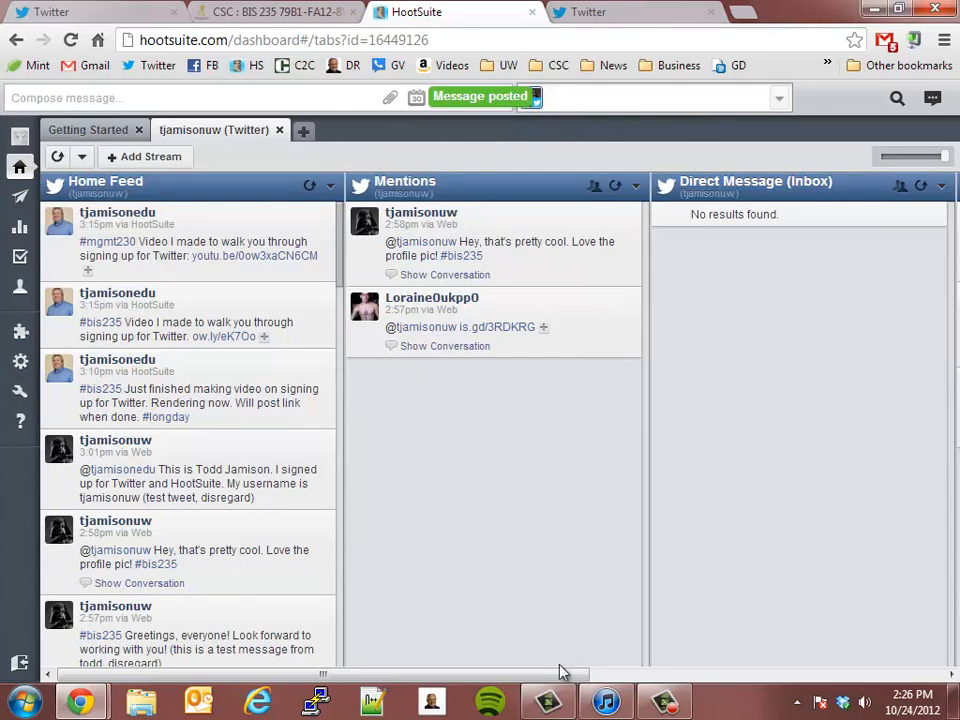
Step: Look through the dashboard streams from Home Feed to #bis235, checking where the posted test tweets appear
click(660, 676)
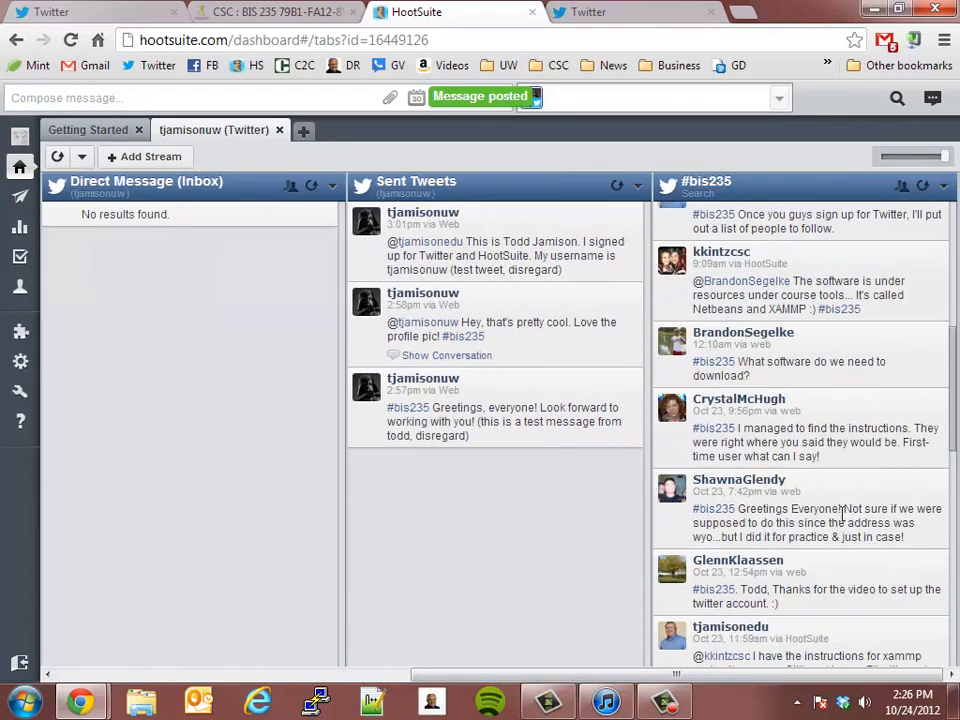
drag(713, 680, 167, 660)
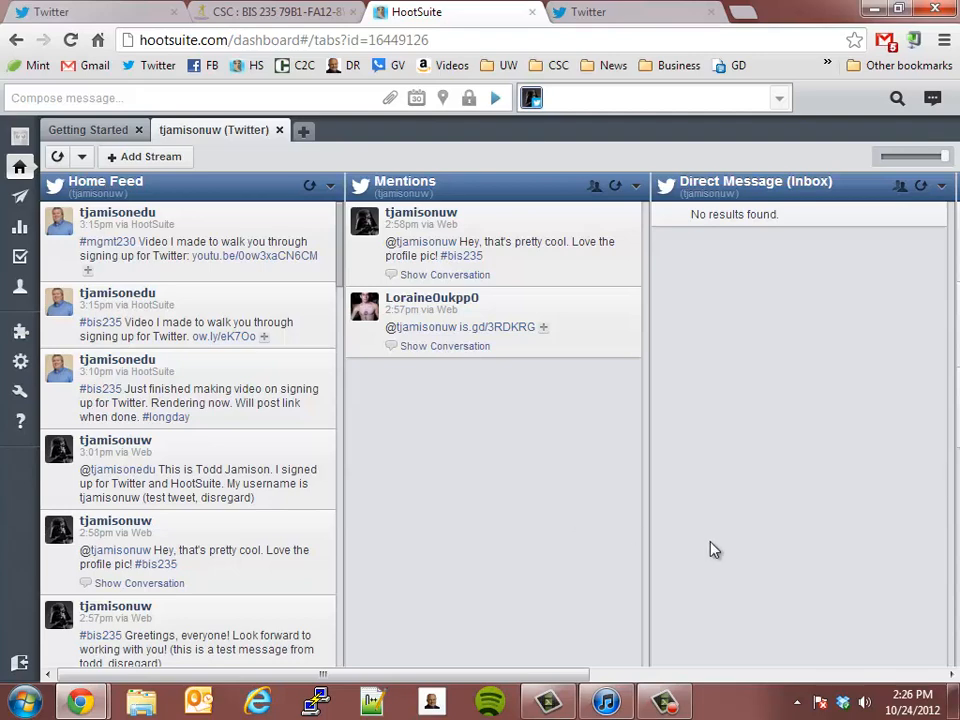
drag(566, 678, 296, 458)
drag(579, 675, 631, 677)
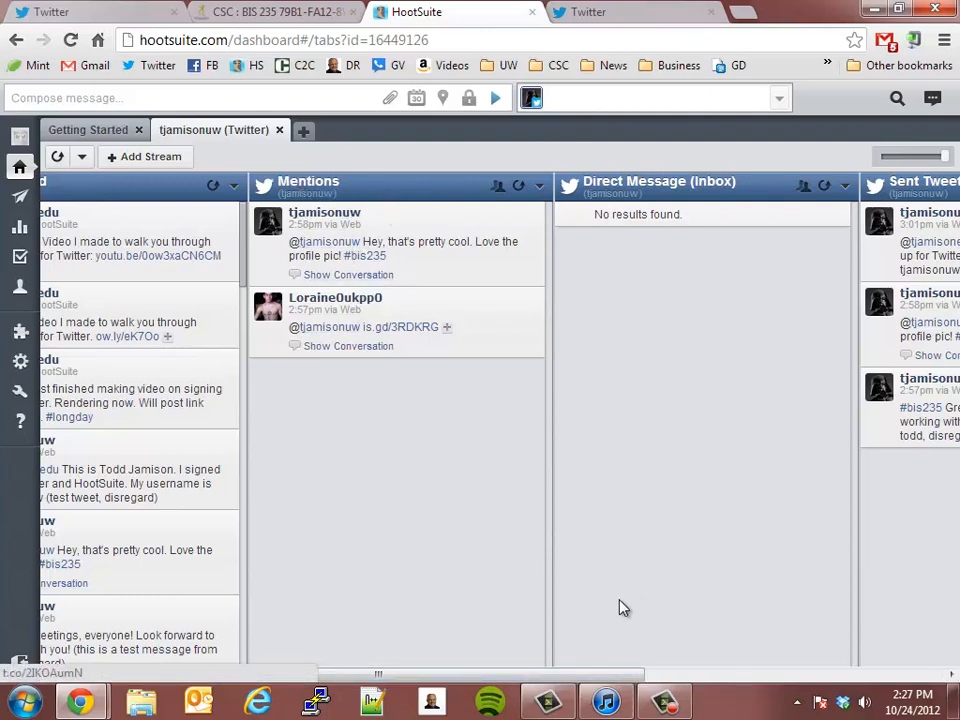
drag(579, 680, 695, 678)
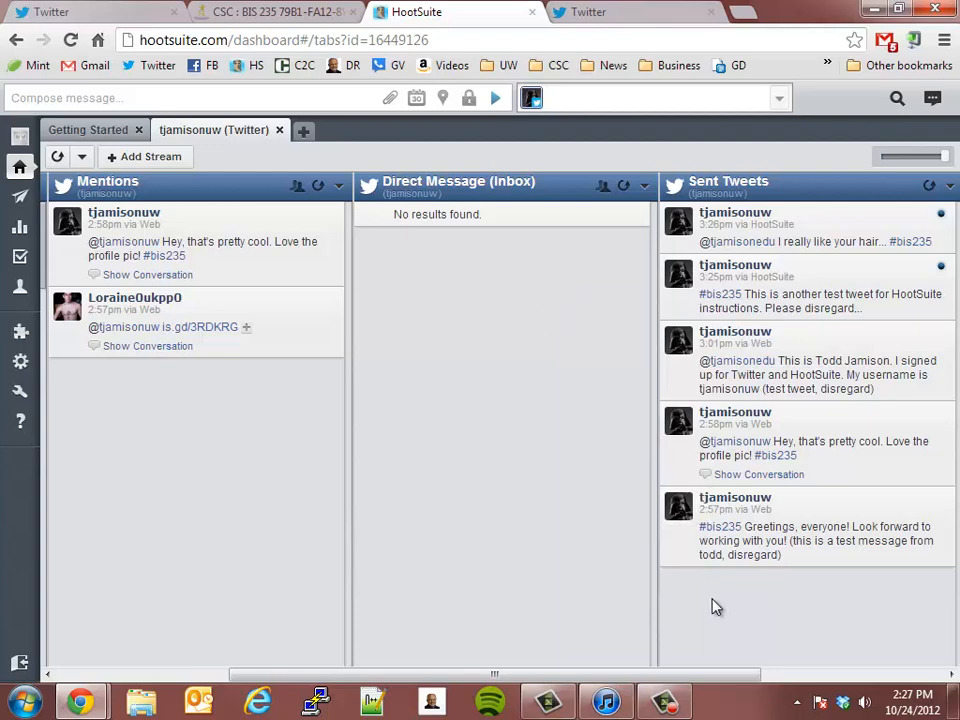
drag(707, 677, 810, 678)
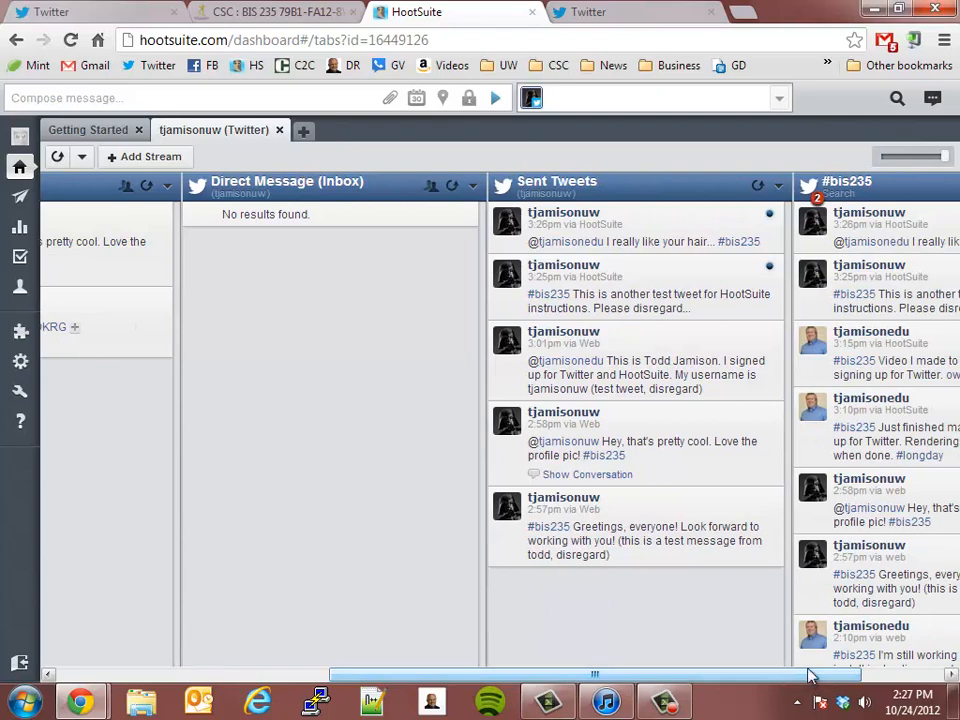
drag(810, 677, 891, 671)
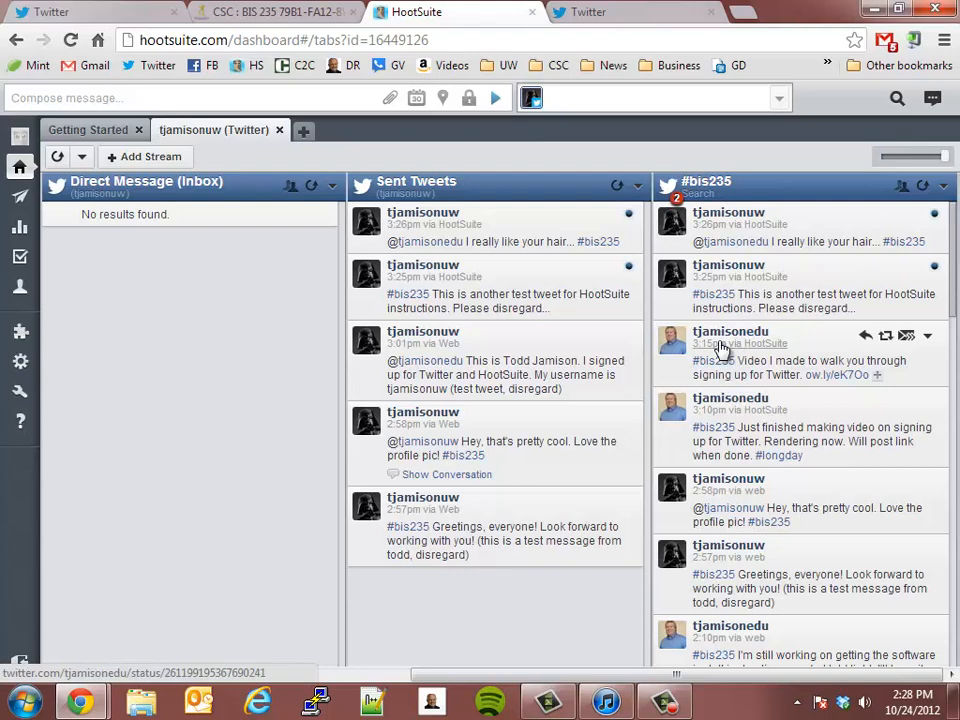
Step: Add a Twitter search stream for the hashtag #mgmt230 to the dashboard
click(147, 157)
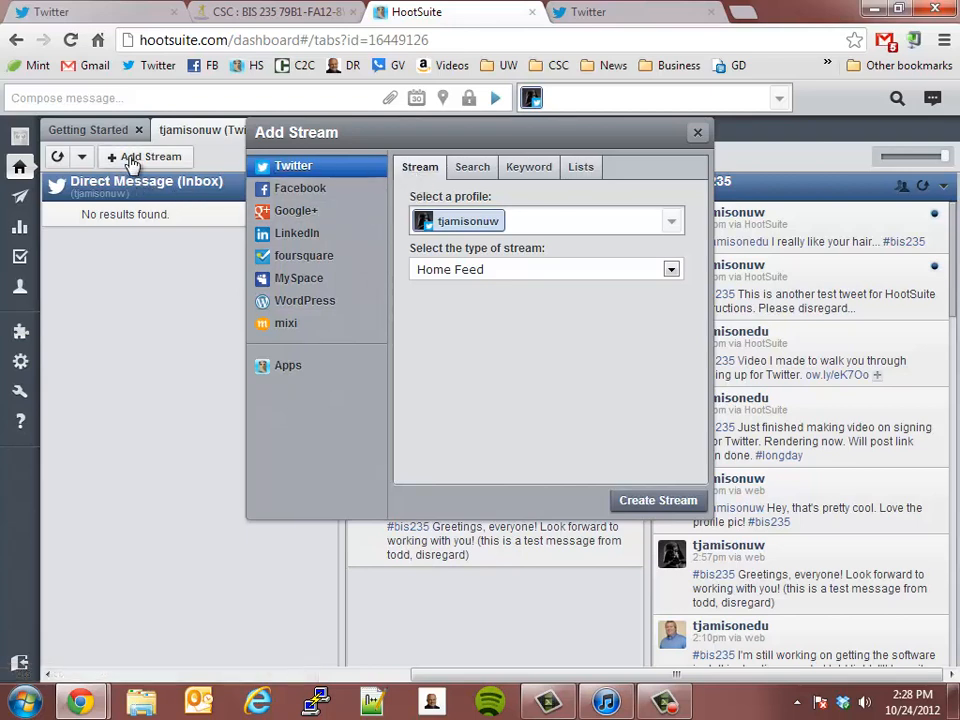
click(548, 170)
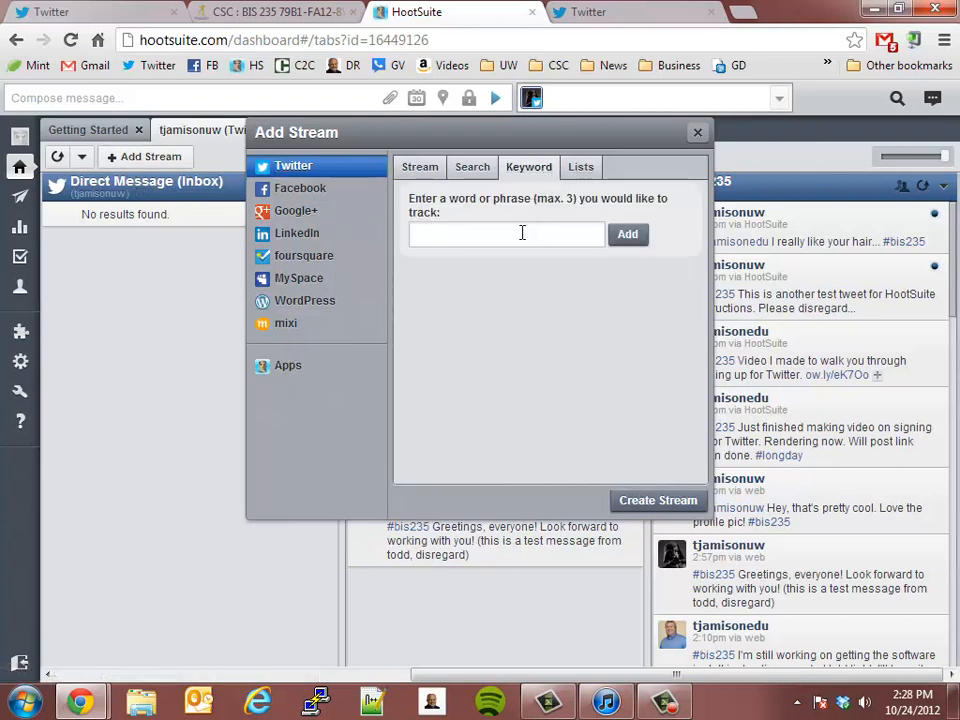
click(480, 167)
click(489, 236)
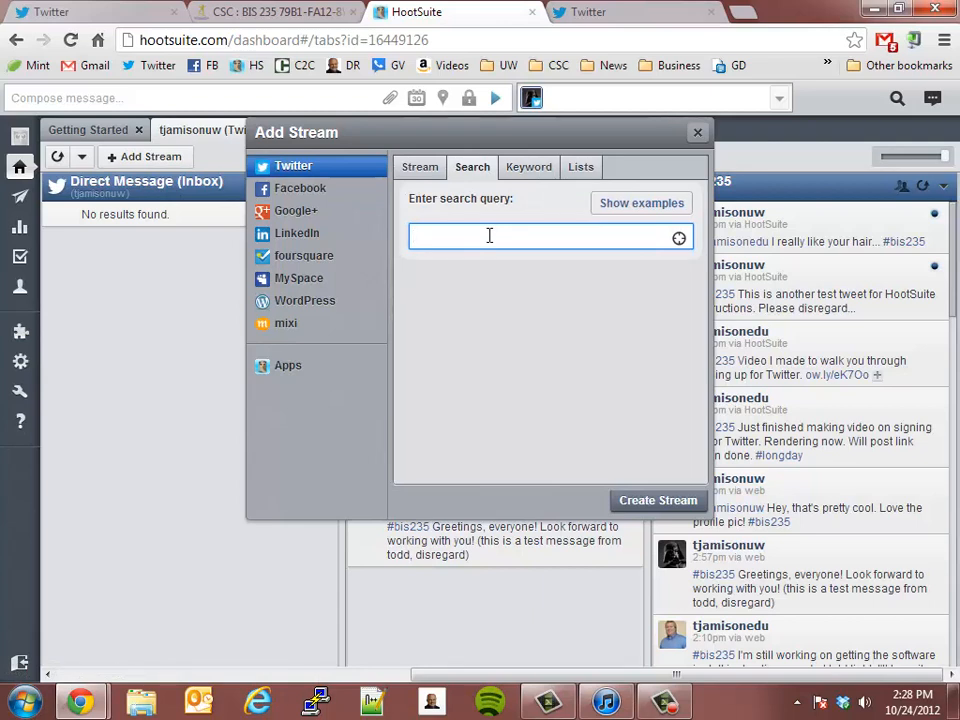
text(#mgmt2)
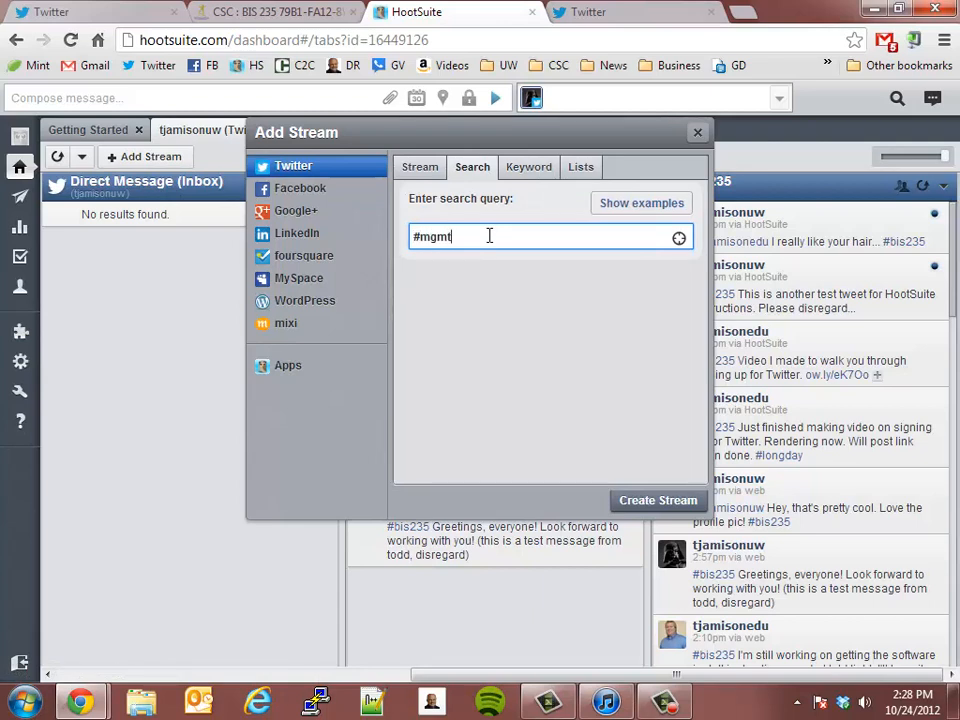
text(30)
click(680, 501)
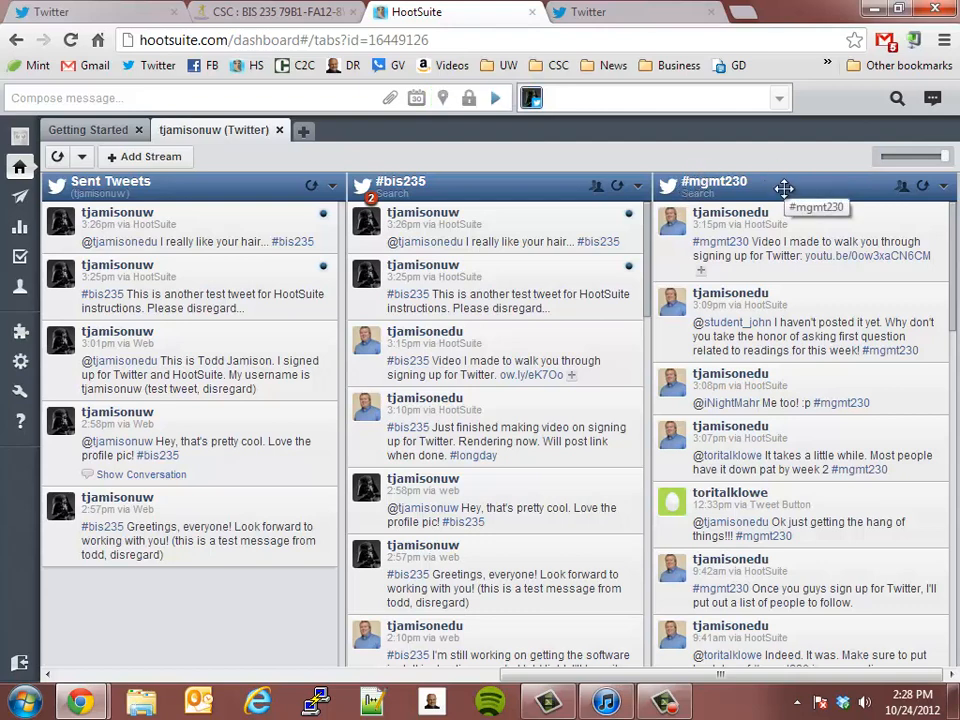
click(115, 160)
click(584, 169)
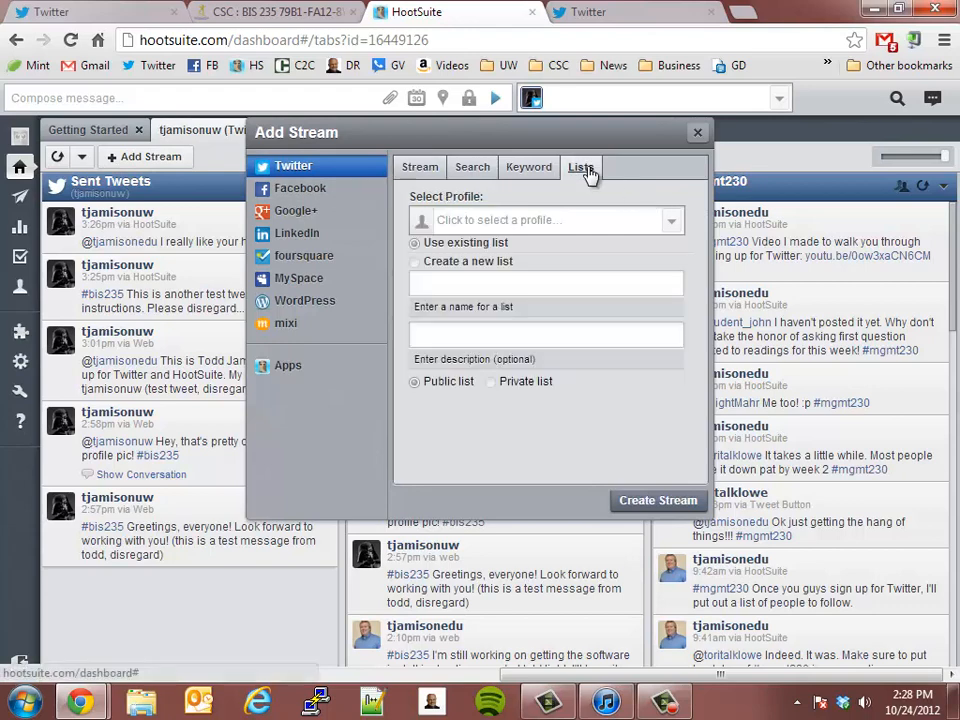
click(552, 218)
click(696, 136)
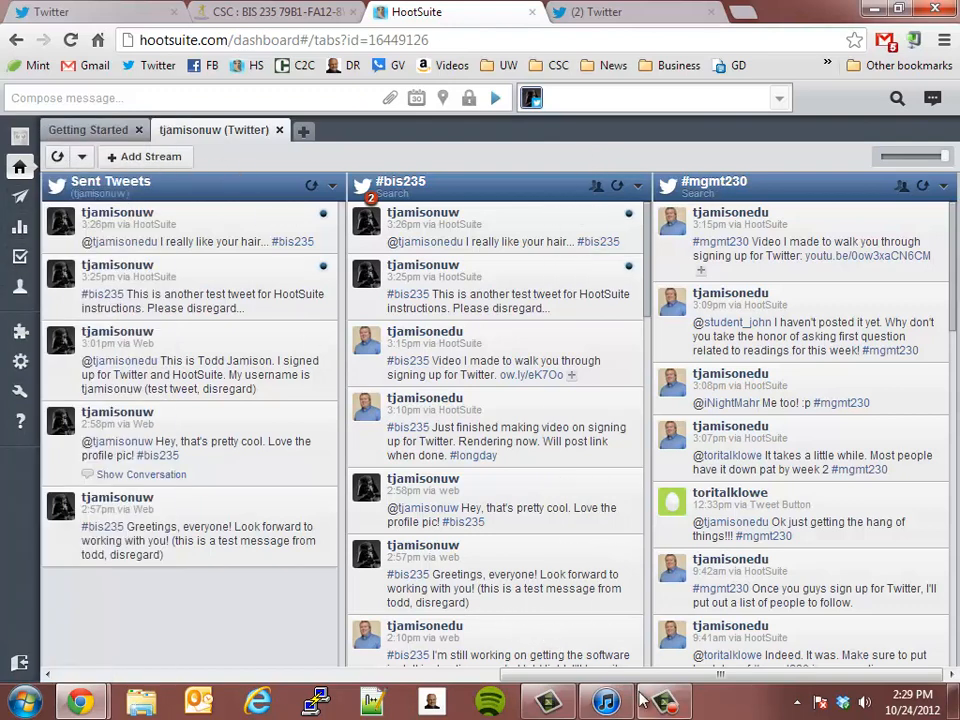
Step: Begin composing a new tweet with the hashtag and note "#bis235 (THIS IS A TEST, DISREGARD)"
drag(653, 676, 189, 688)
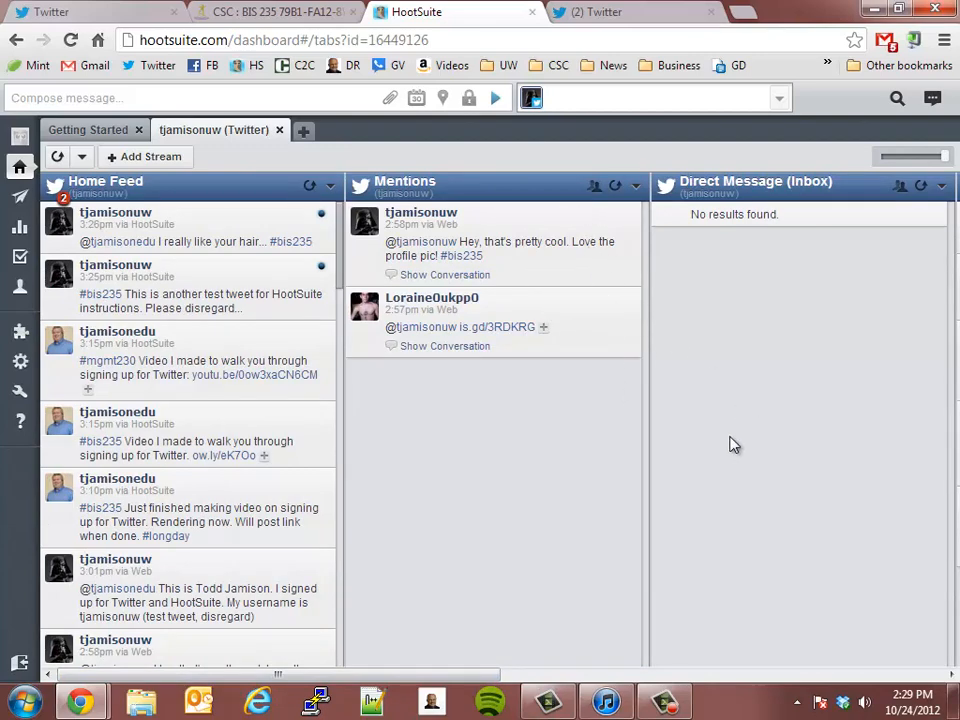
drag(480, 683, 397, 688)
click(191, 96)
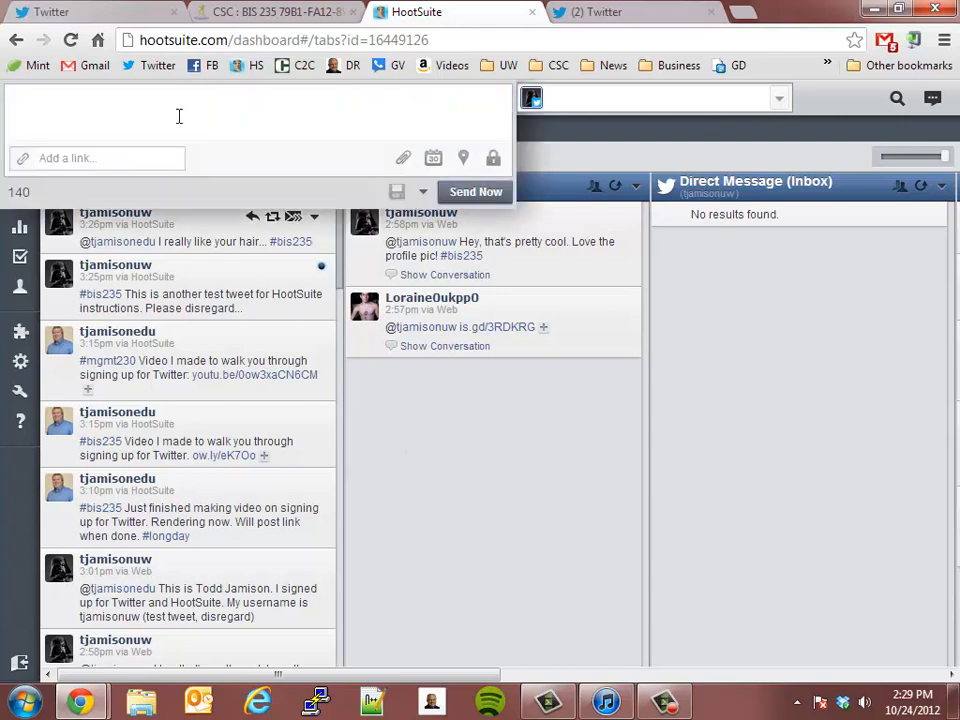
text(#bis235)
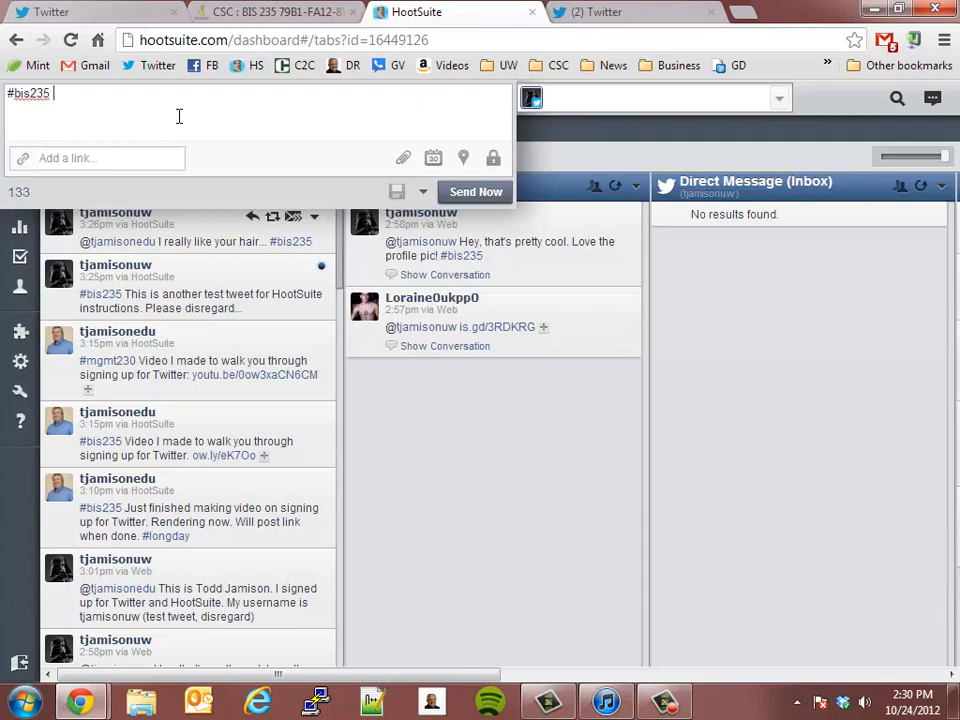
text( W)
key(BackSpace)
text(S)
key(BackSpace)
key(BackSpace)
text((THIS IS A TEST)
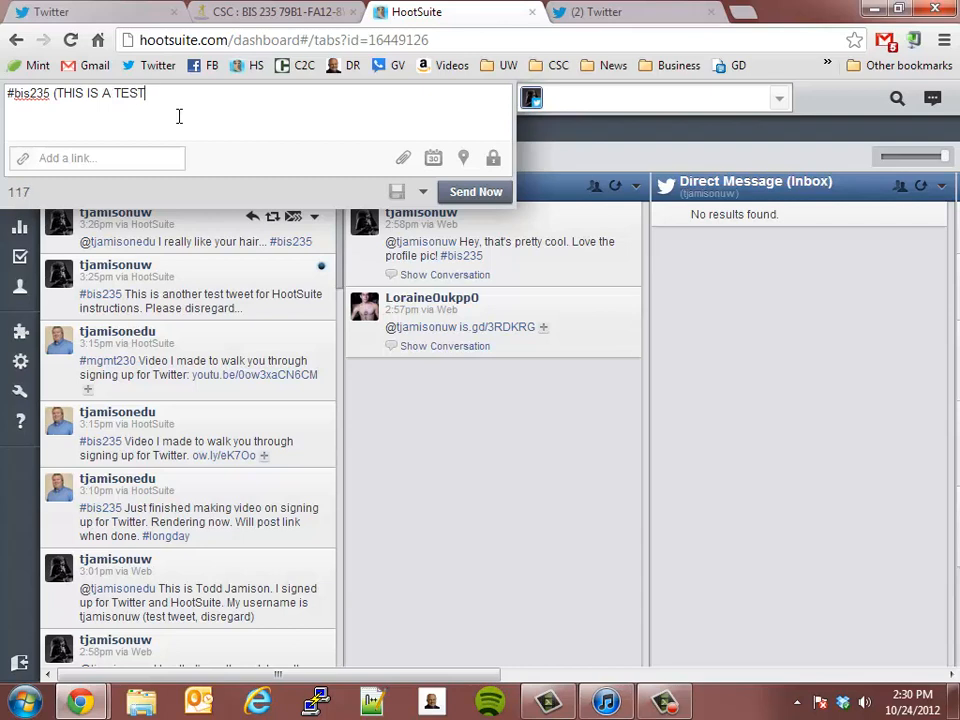
text(, DIREGARD)
key(BackSpace)
key(BackSpace)
key(BackSpace)
key(BackSpace)
key(BackSpace)
key(BackSpace)
text(S)
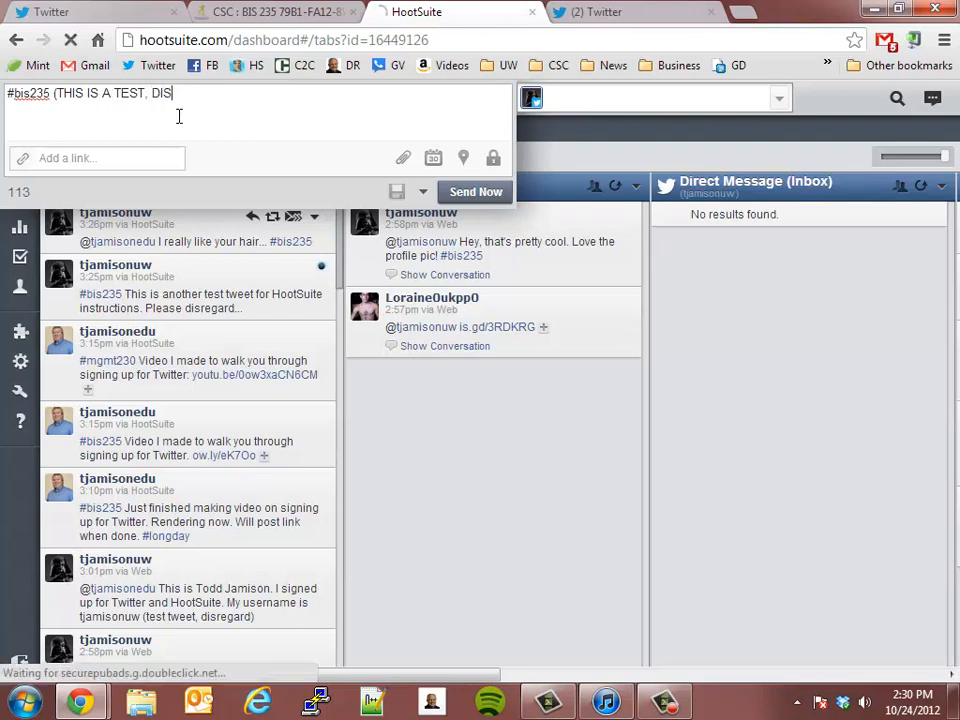
text(REGARD))
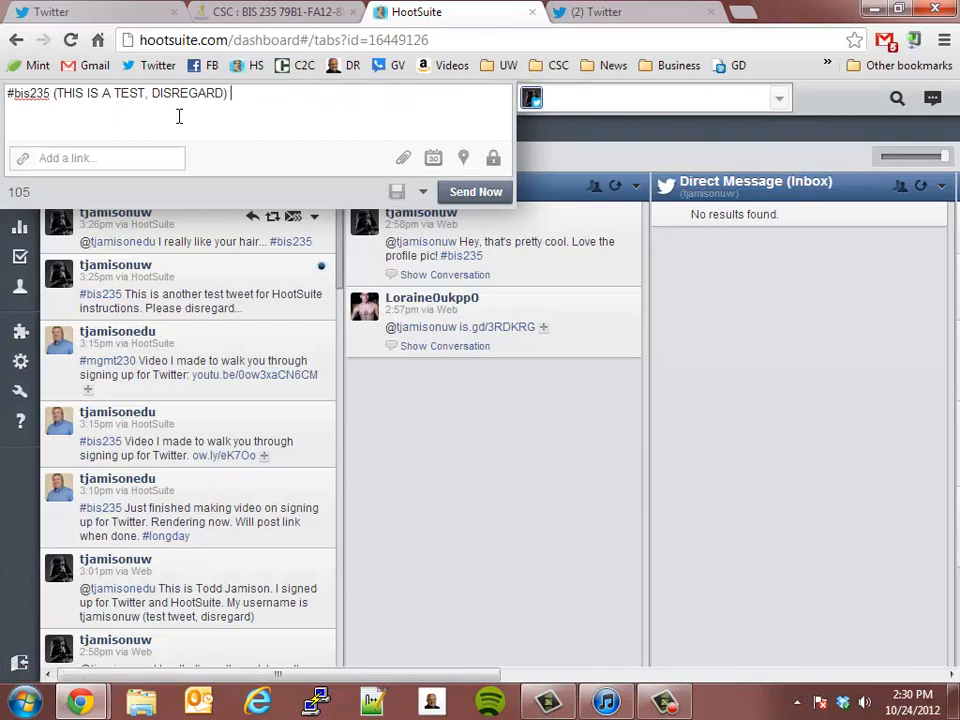
text( Here's a question to )
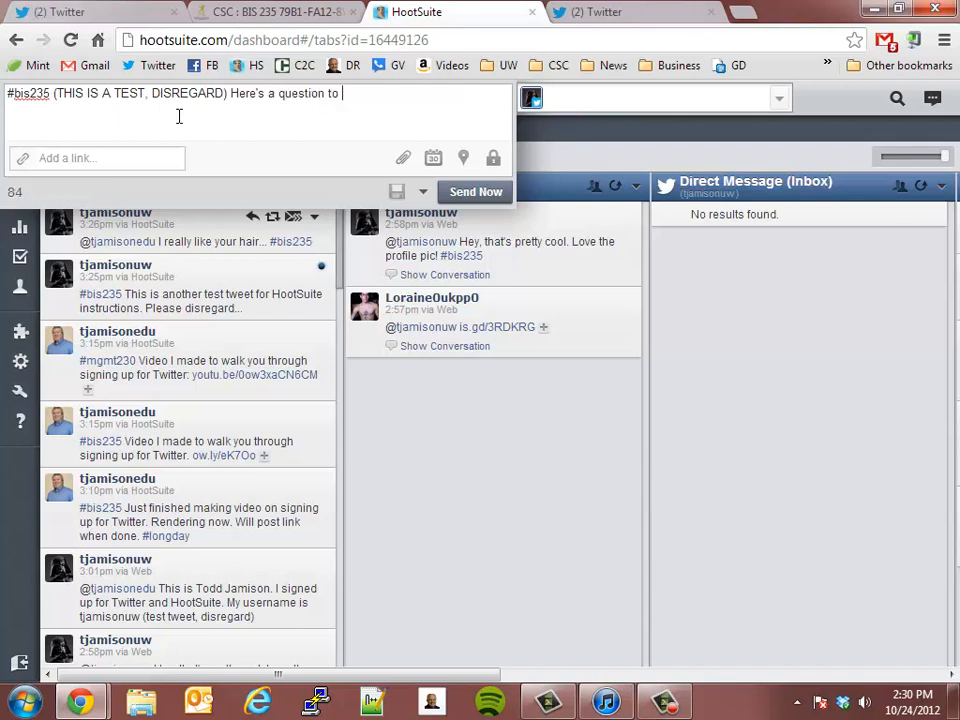
text(get th)
Step: Complete the tweet with "Here's a question: What are 3 diffs between PHP and HTML?" and post it immediately
key(BackSpace)
key(BackSpace)
key(BackSpace)
key(BackSpace)
key(BackSpace)
key(BackSpace)
key(BackSpace)
key(BackSpace)
key(BackSpace)
key(BackSpace)
text(: Why is)
key(BackSpace)
key(BackSpace)
key(BackSpace)
key(BackSpace)
key(BackSpace)
text(hare)
key(BackSpace)
key(BackSpace)
text(t are 3 d)
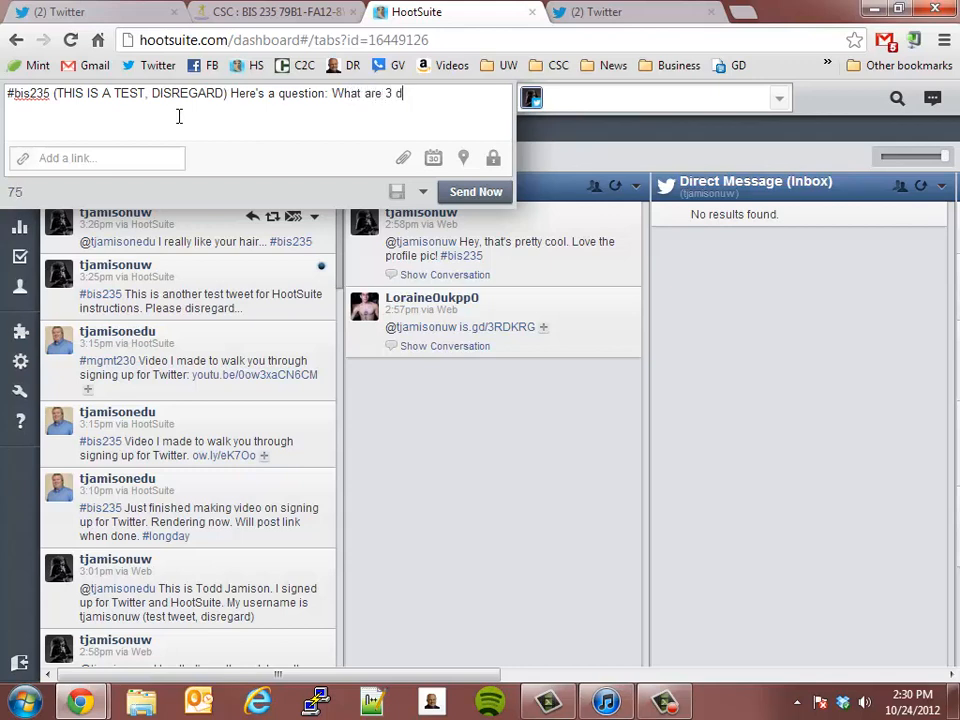
text(iffs between PHP and )
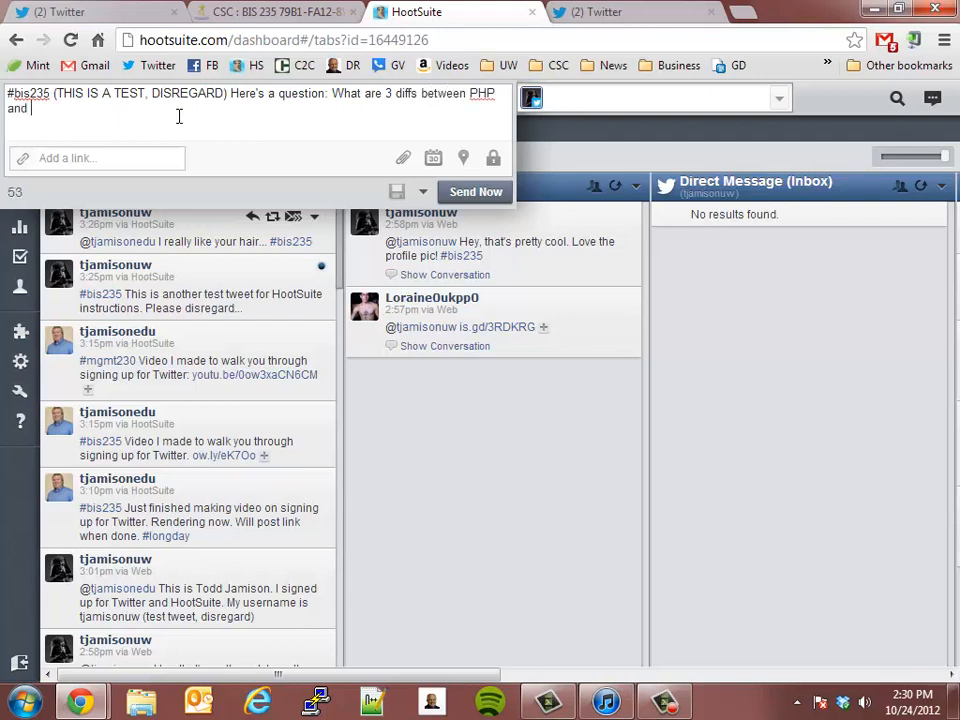
text(HTML?)
click(475, 192)
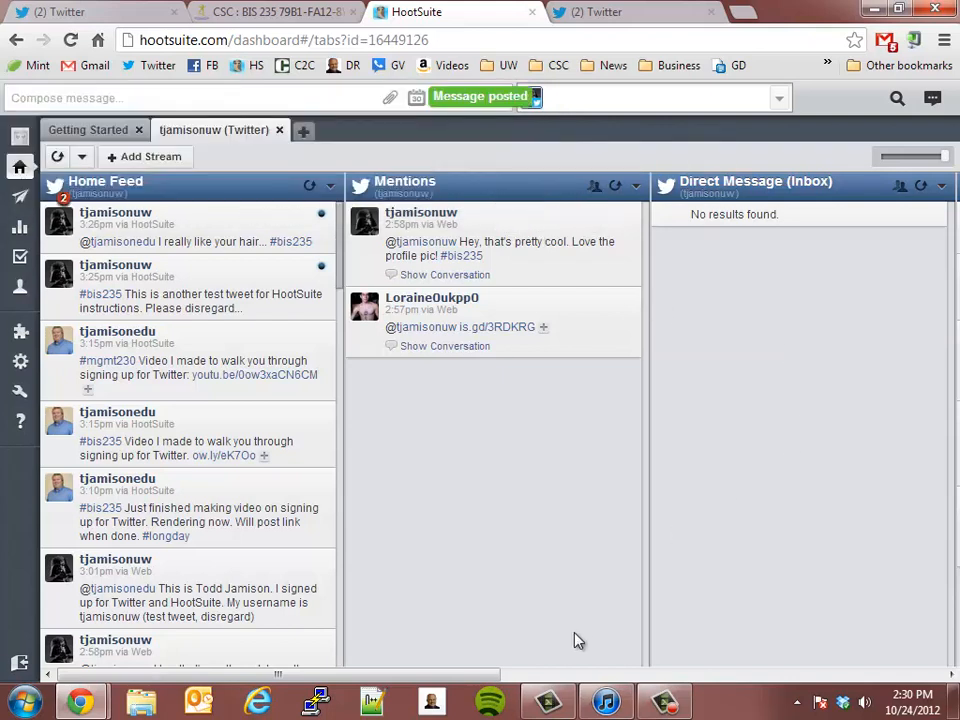
Step: Refresh all streams on the Twitter profile's dashboard and set their auto refresh interval to every 2 minutes
drag(491, 674, 955, 655)
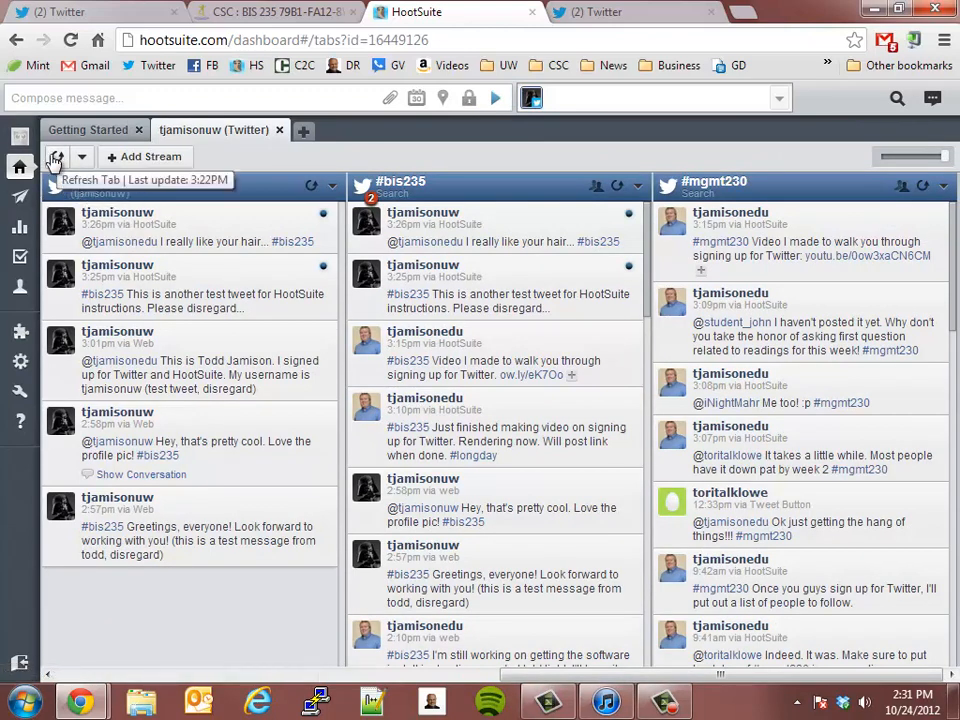
click(57, 158)
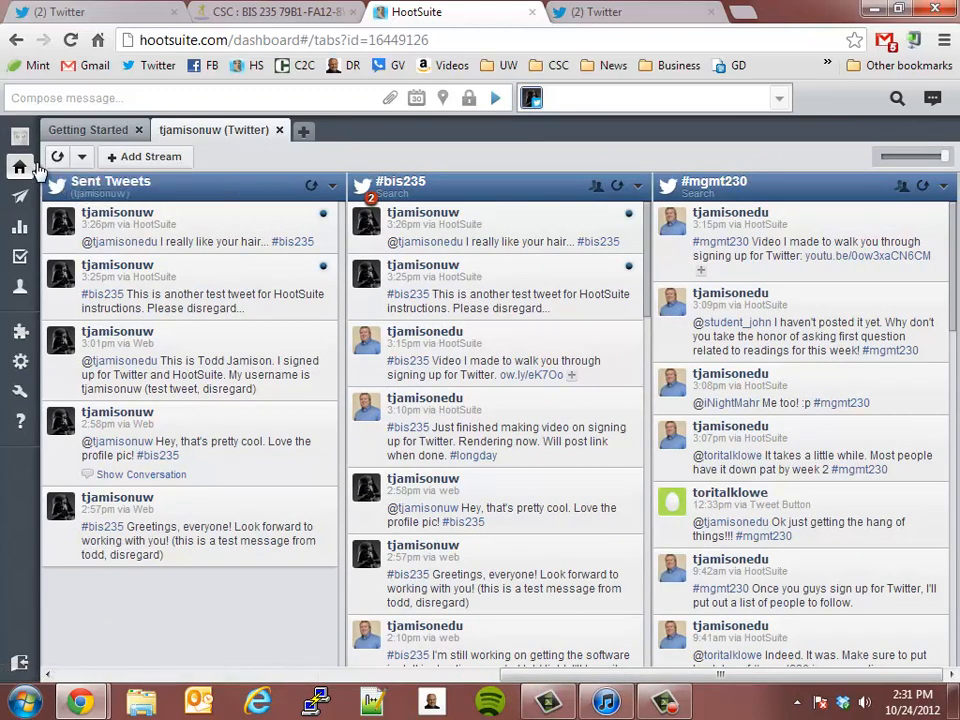
click(57, 160)
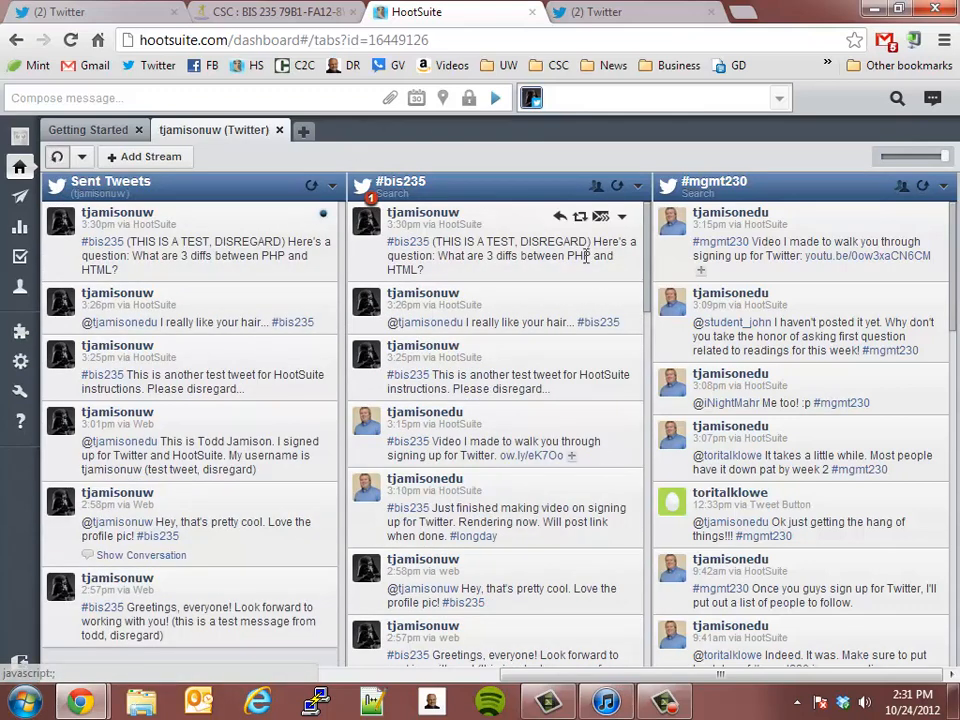
click(58, 158)
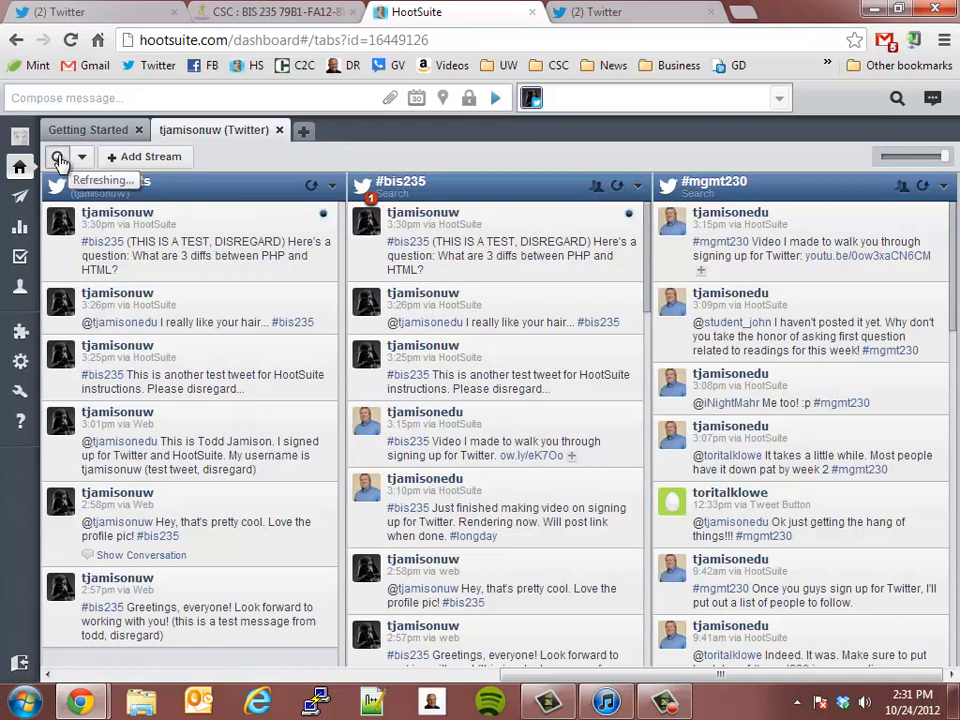
click(82, 157)
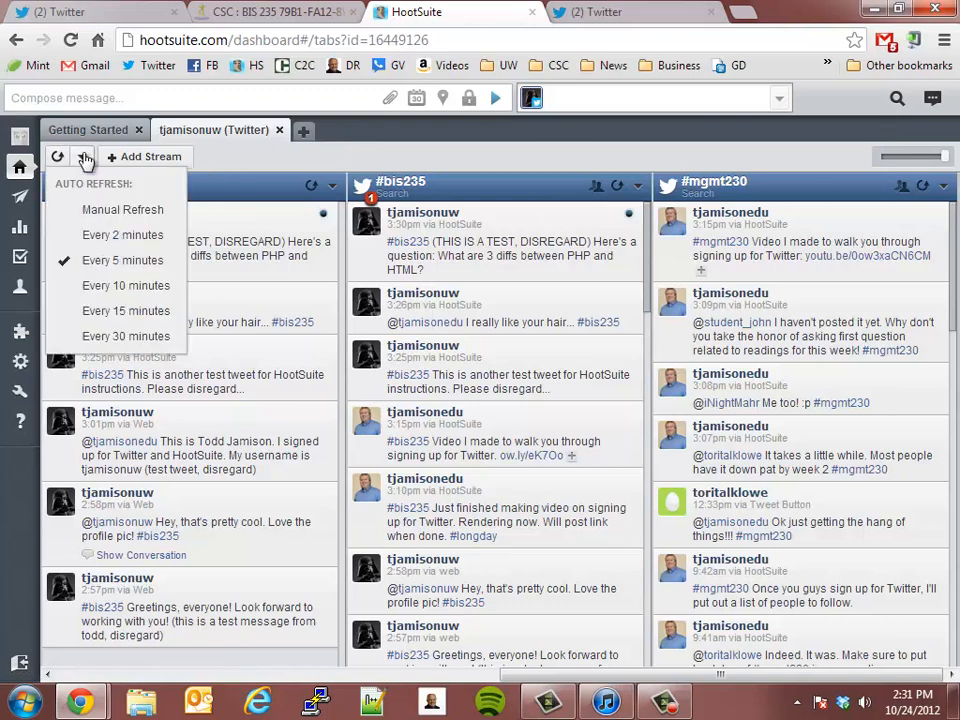
click(128, 240)
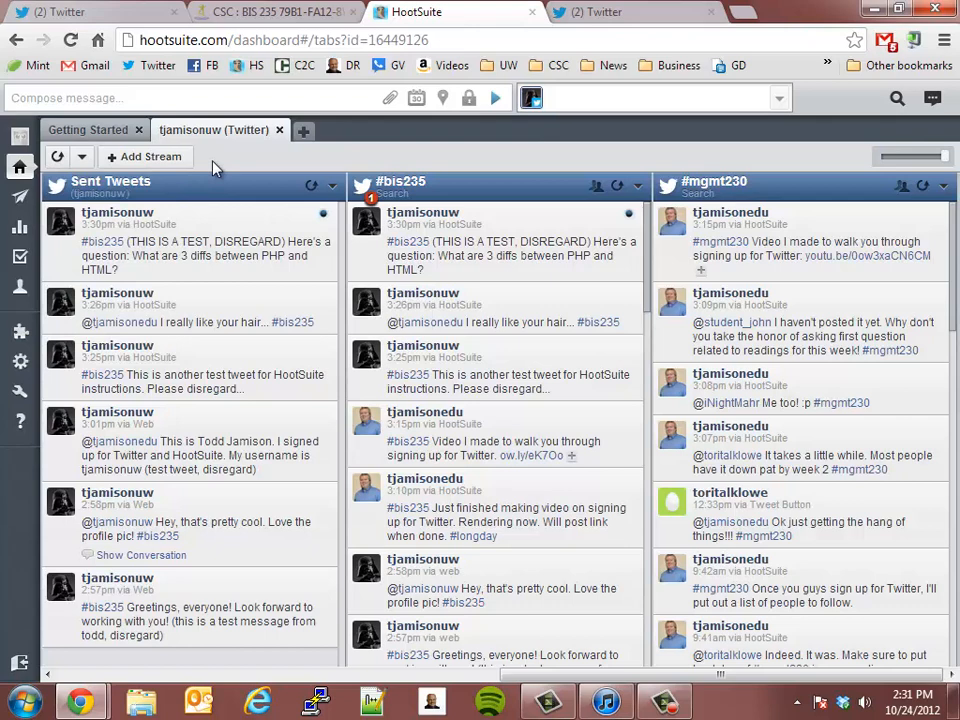